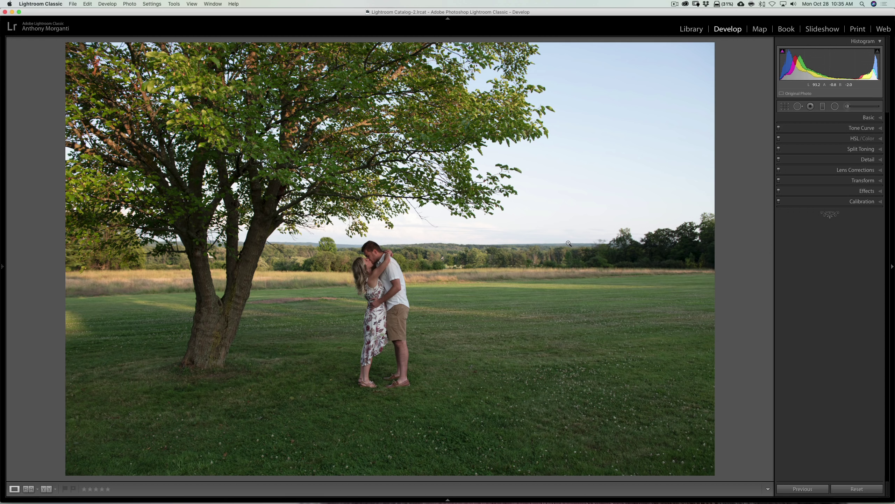
Enable lens profile corrections for the photo
left_click(856, 170)
left_click(783, 197)
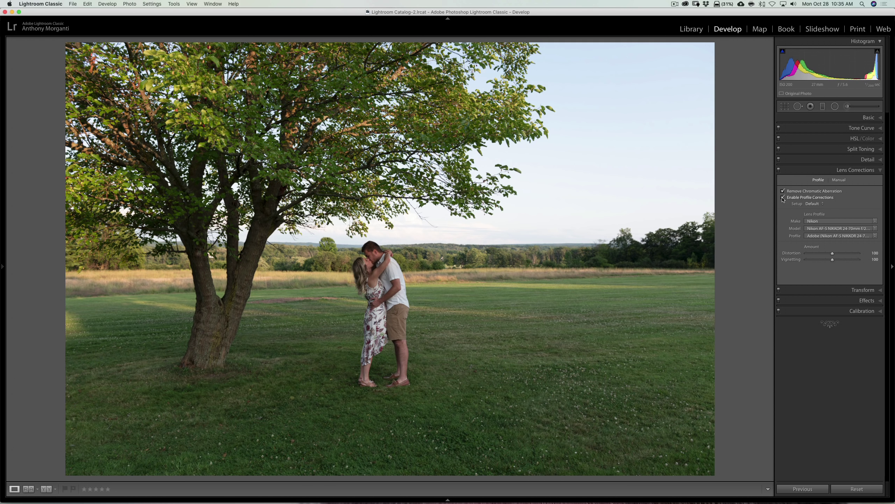
left_click(783, 197)
Set a custom white balance of Temp 5,750 and Tint +8 by sampling the man's white shirt as the neutral target
left_click(874, 118)
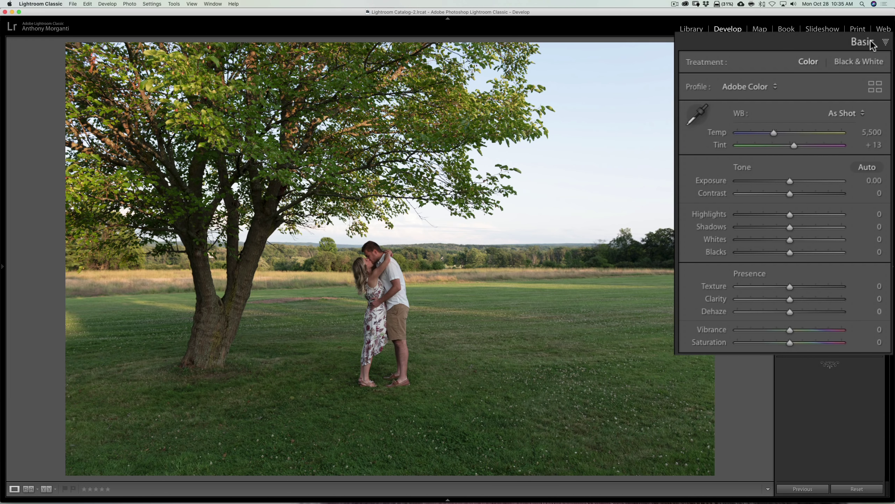
left_click(697, 114)
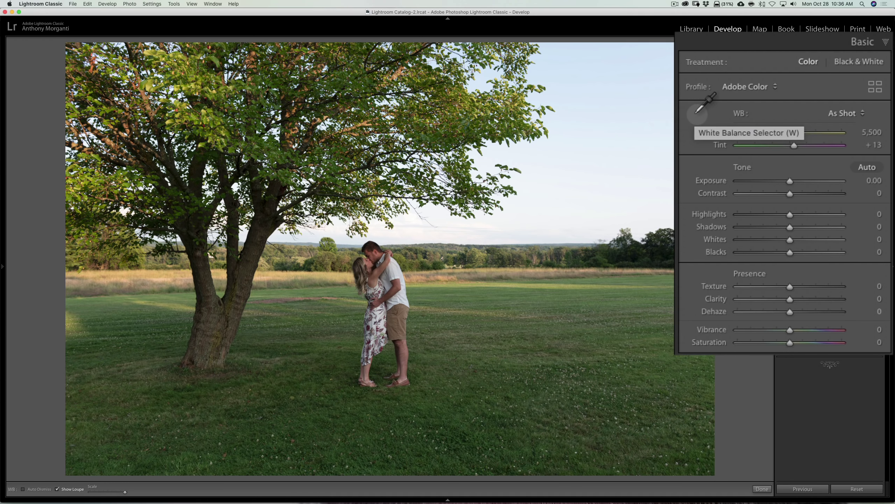
left_click(396, 266)
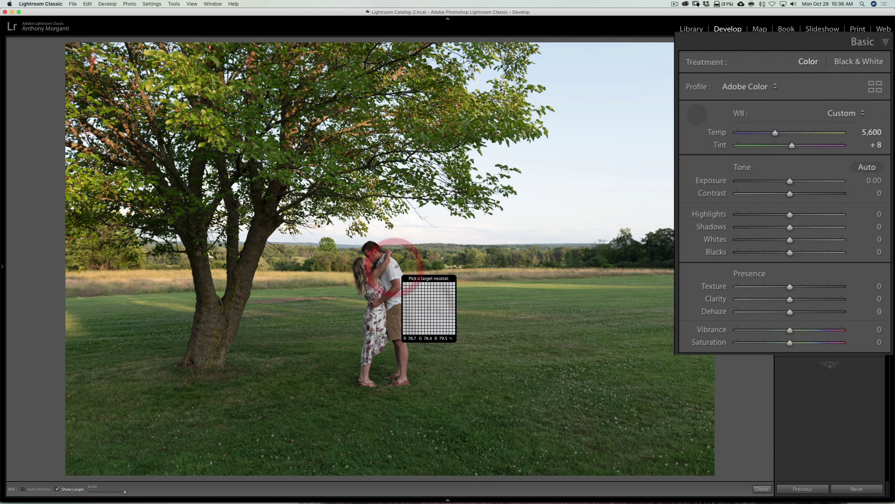
key("super+z")
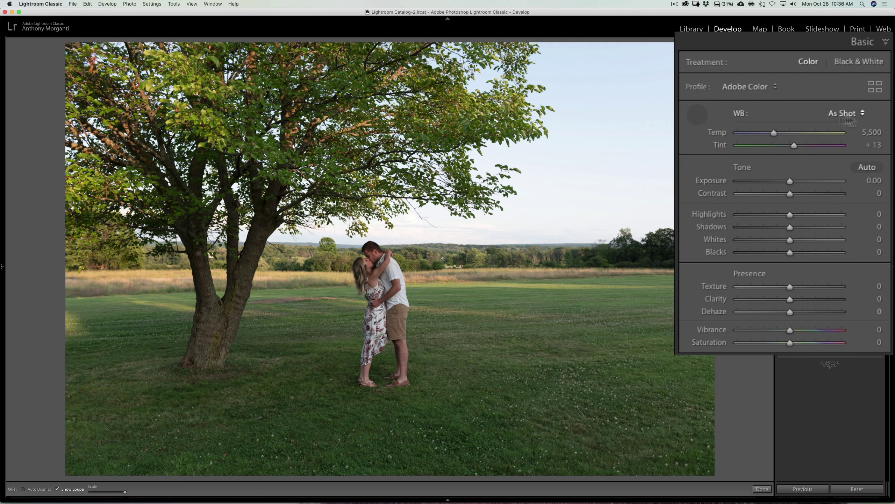
left_click(396, 285)
left_click(697, 115)
Lower the photo's Highlights to -100 and raise its Shadows to +51
left_click_drag(790, 215, 728, 216)
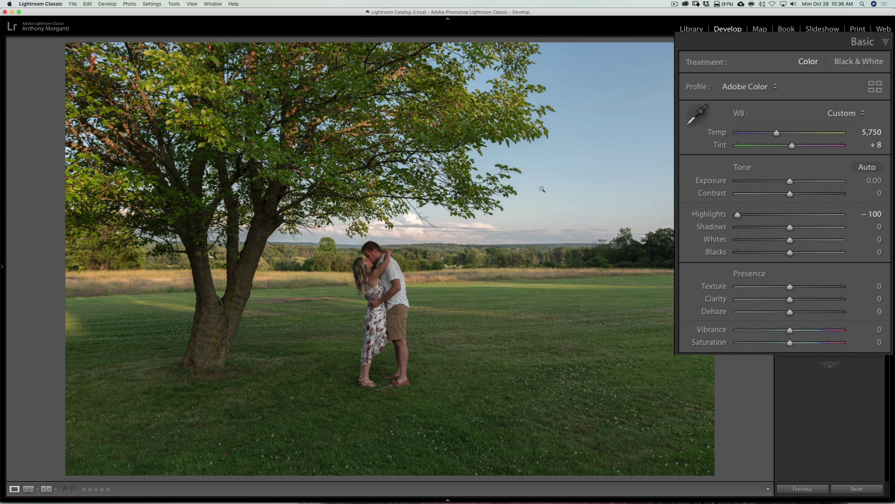
left_click_drag(738, 215, 680, 216)
left_click_drag(790, 227, 817, 228)
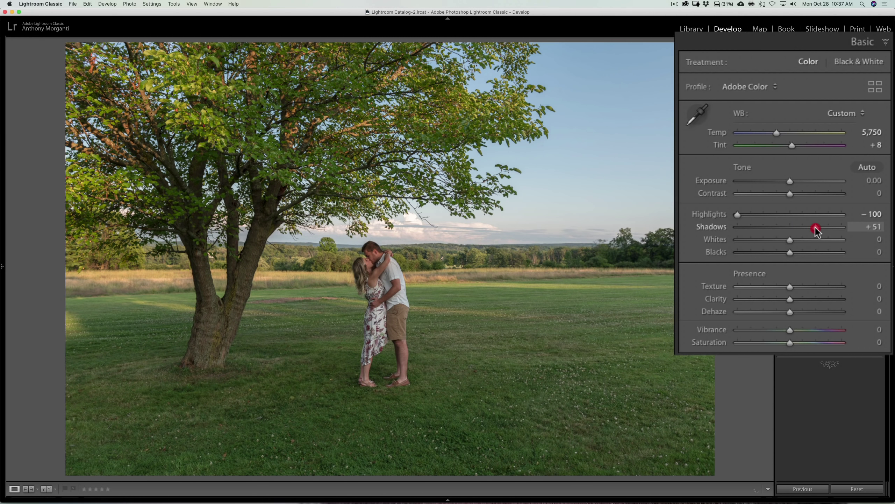
left_click(816, 227)
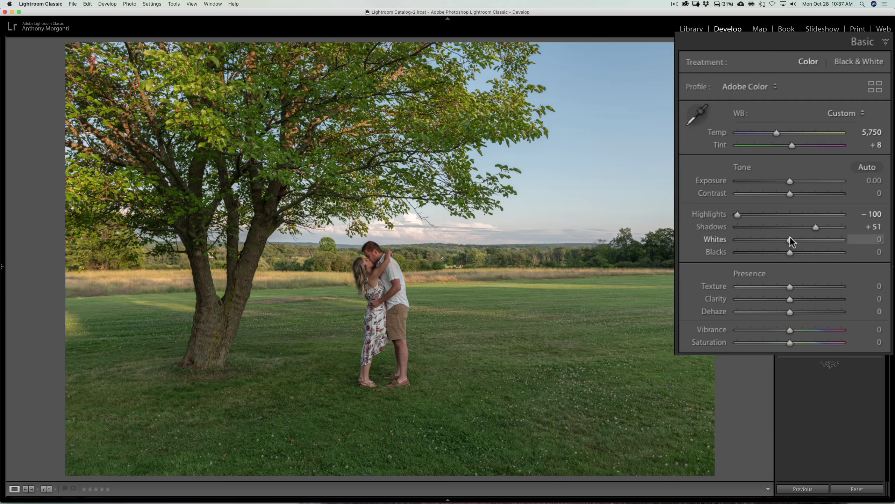
Set the white point with the clipping preview, bringing Whites to +8
key("alt")
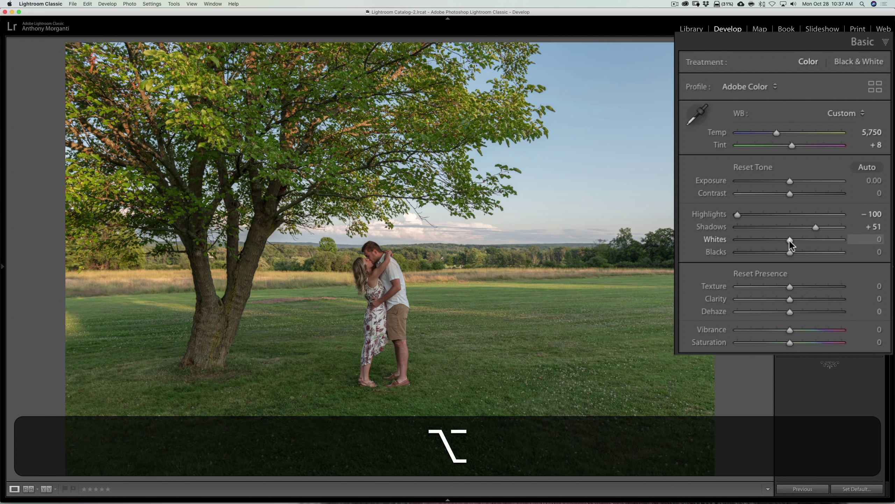
left_click(789, 241, "alt")
mouse_move(789, 241)
left_mouse_down()
mouse_move(825, 244)
mouse_move(796, 244)
left_mouse_up()
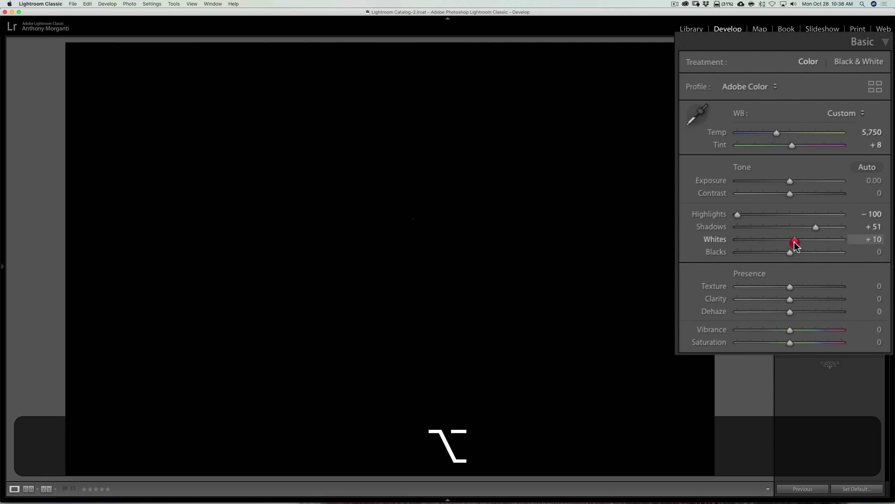
left_click_drag(795, 243, 793, 244)
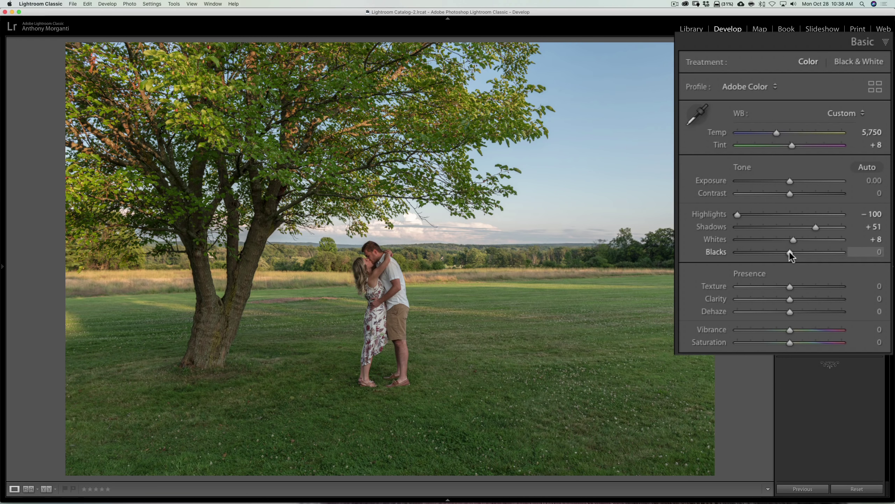
Set the black point with the clipping preview, bringing Blacks to -19
key("alt")
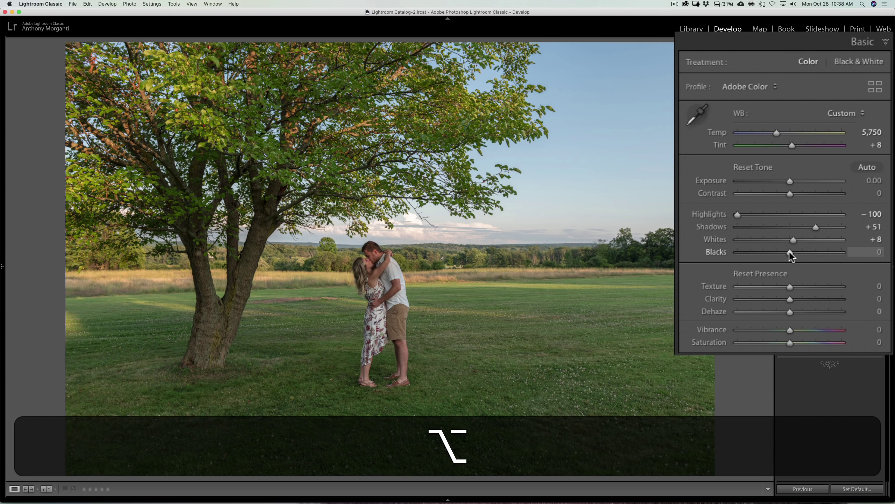
left_click_drag(789, 252, 790, 253)
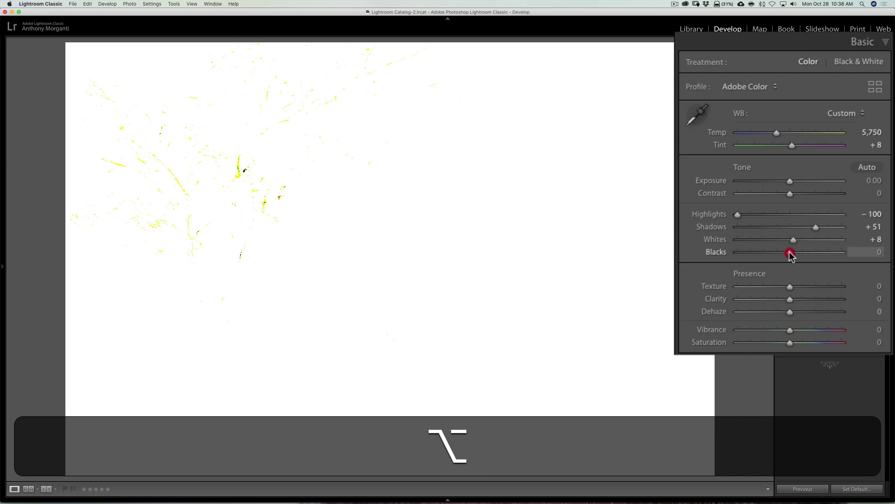
left_click_drag(790, 252, 780, 252)
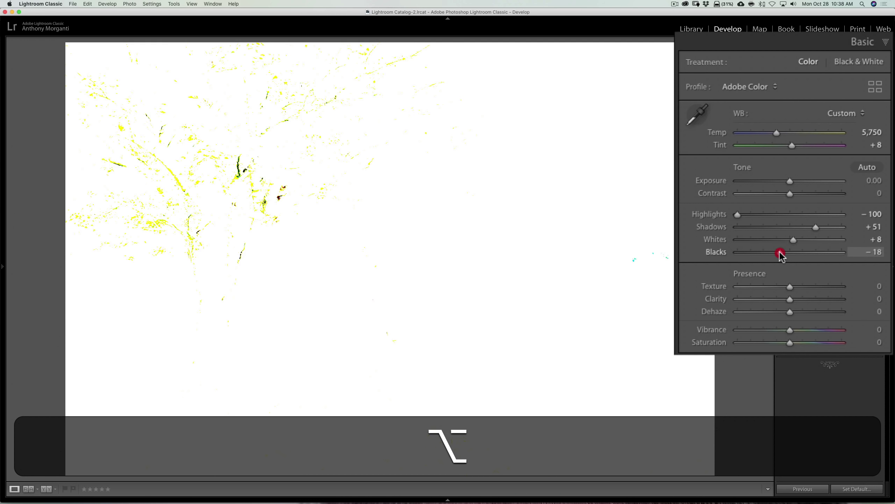
left_click_drag(780, 252, 779, 252)
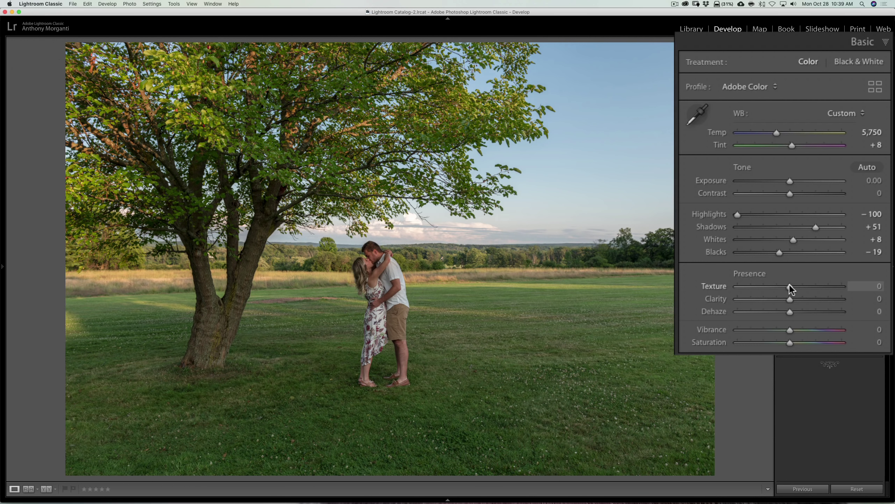
Try a global Texture of +51 and Clarity of +30 on the photo
left_click_drag(789, 287, 806, 297)
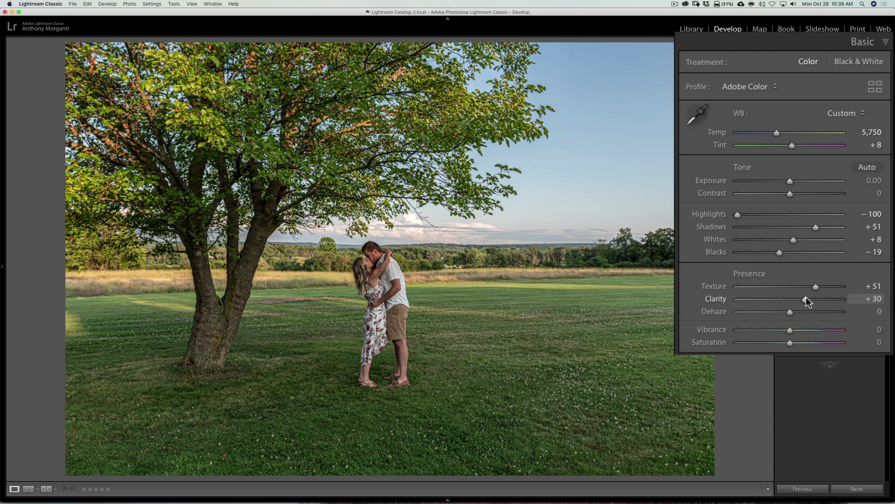
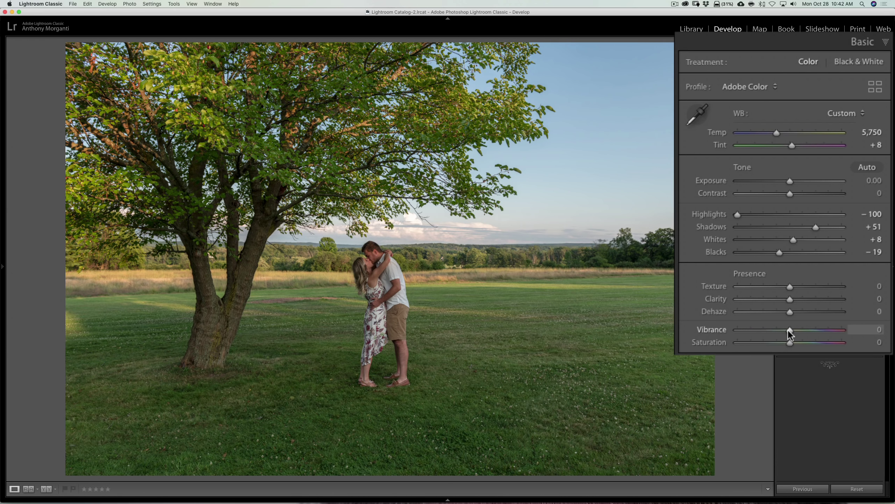
Raise the photo's Vibrance to +10
left_click_drag(790, 331, 794, 332)
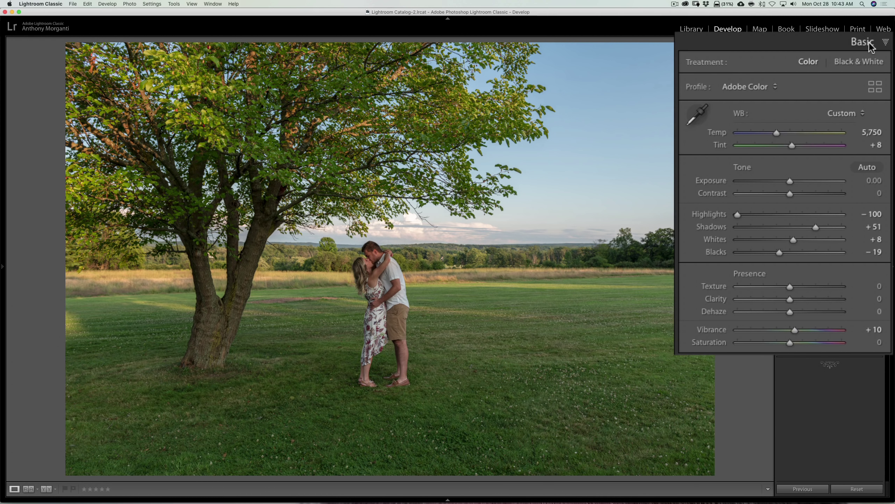
Set up a new adjustment brush with Exposure 0.64, Texture 13 and Sharpness 19
key("k")
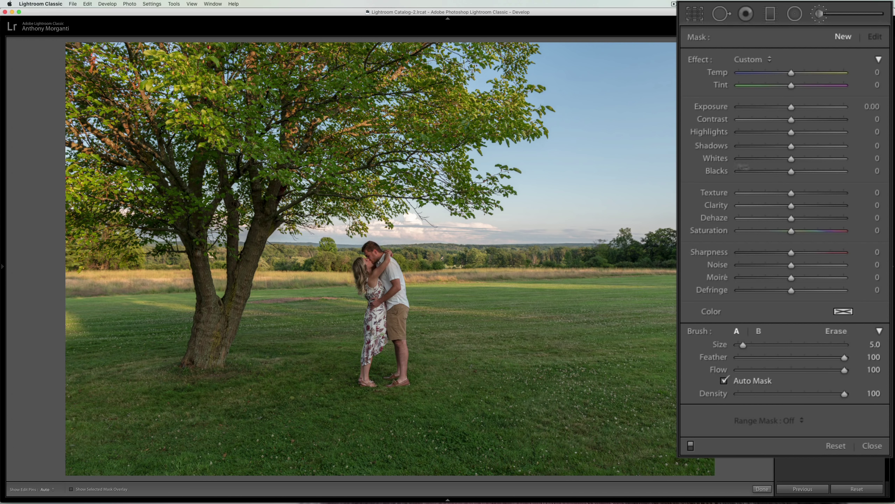
left_click_drag(791, 107, 800, 108)
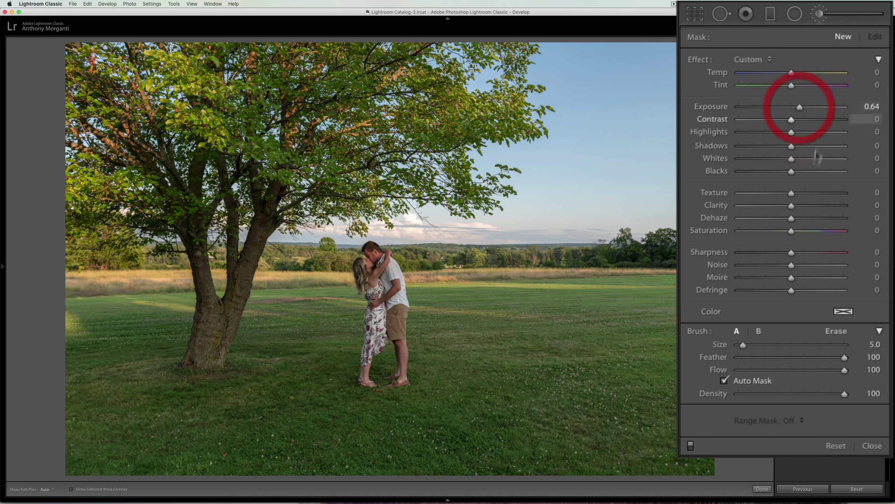
left_click_drag(792, 193, 798, 194)
left_click_drag(791, 253, 801, 252)
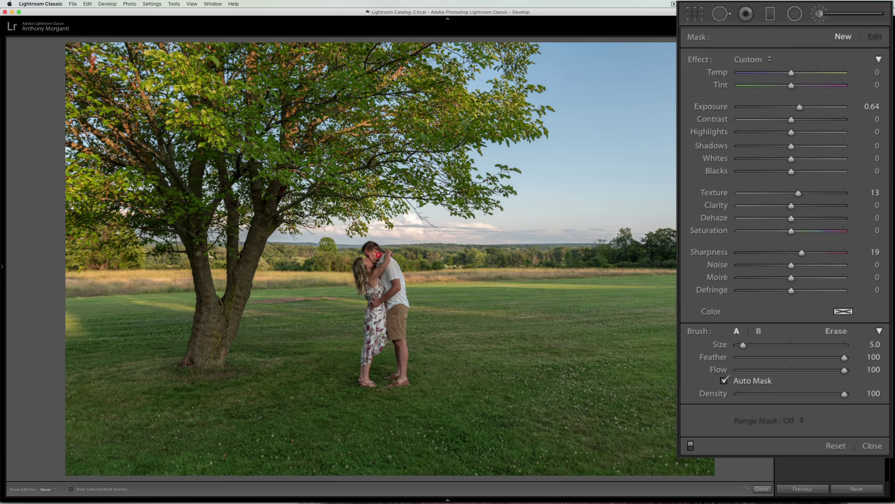
Paint the brush adjustment over the couple's faces and arms and set its Exposure to 0.55
left_click_drag(369, 266, 375, 255)
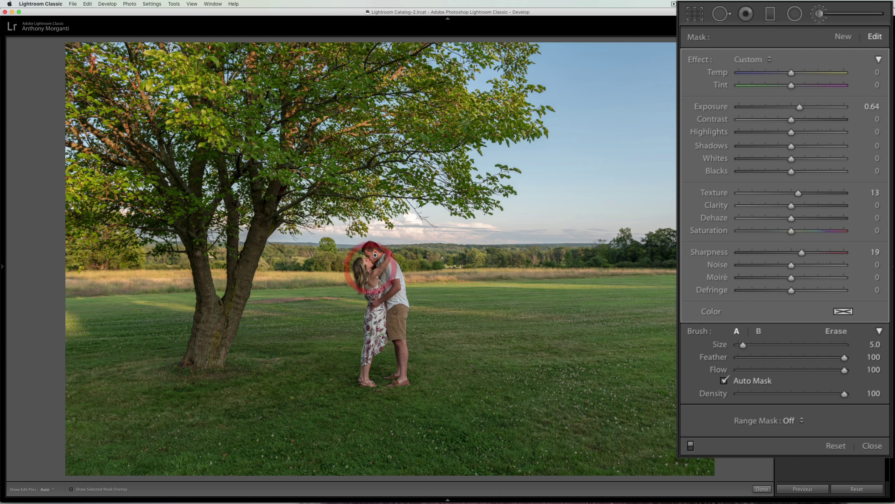
key("h")
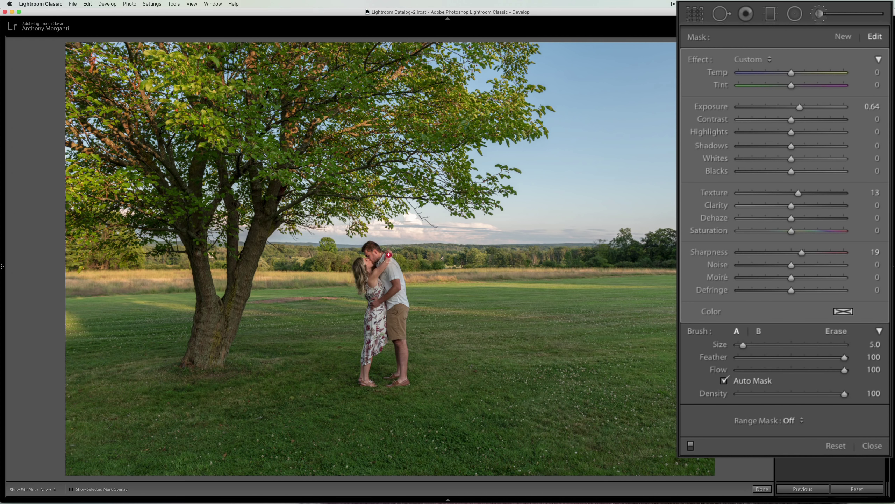
key("h")
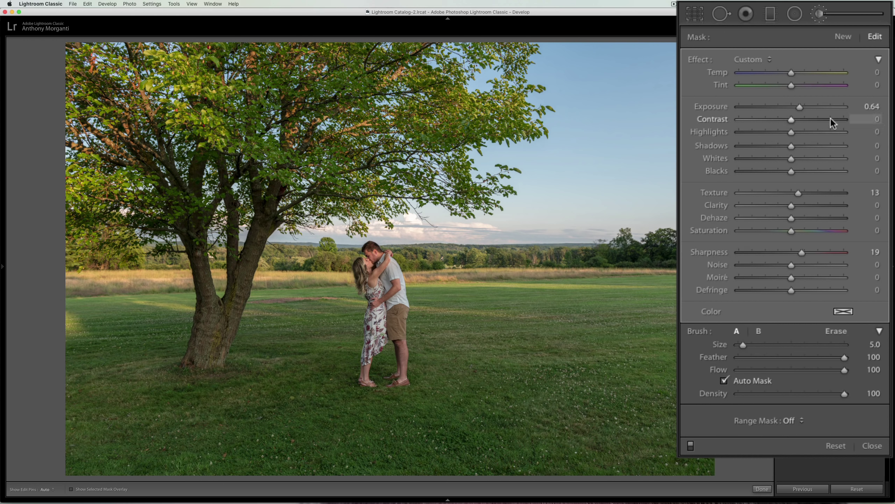
left_click_drag(800, 108, 802, 108)
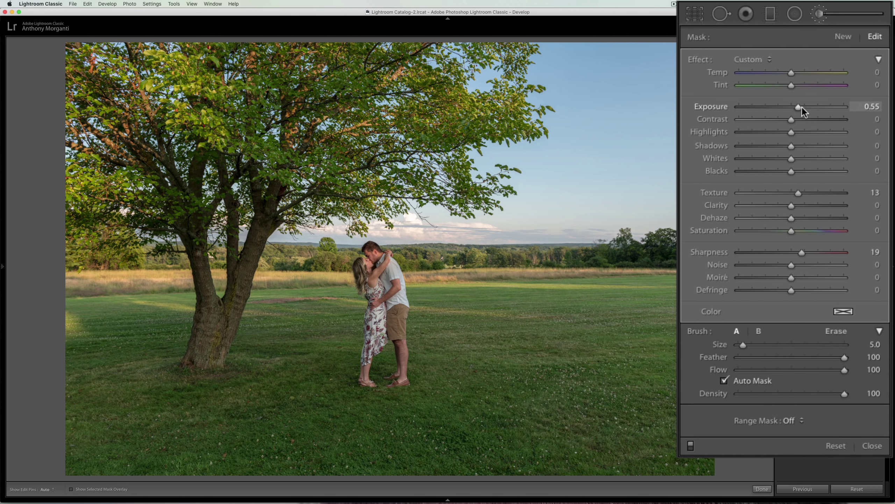
Examine the couple and the landscape behind them up close
left_click(456, 256)
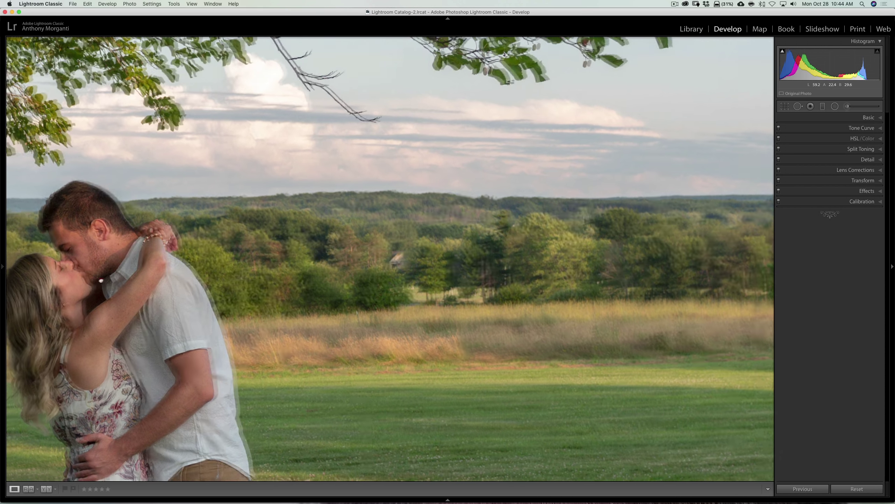
left_click_drag(79, 284, 102, 280)
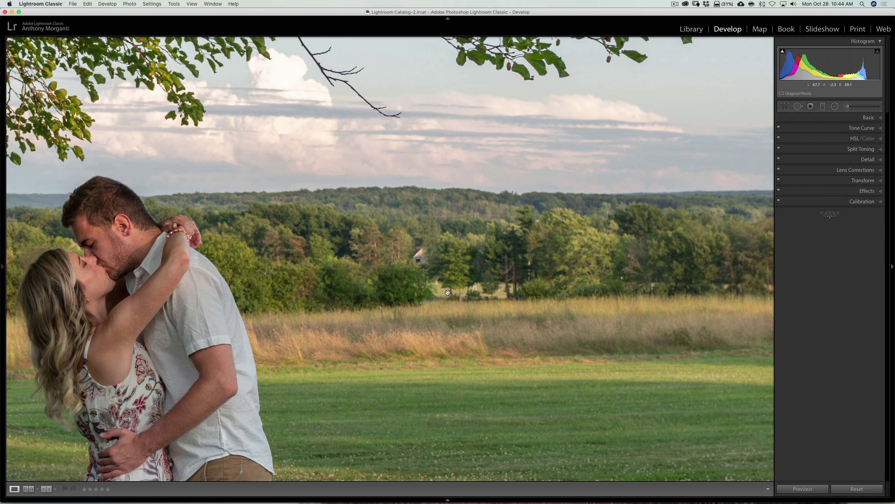
scroll(448, 292, "down", 5)
scroll(388, 198, "up", 4)
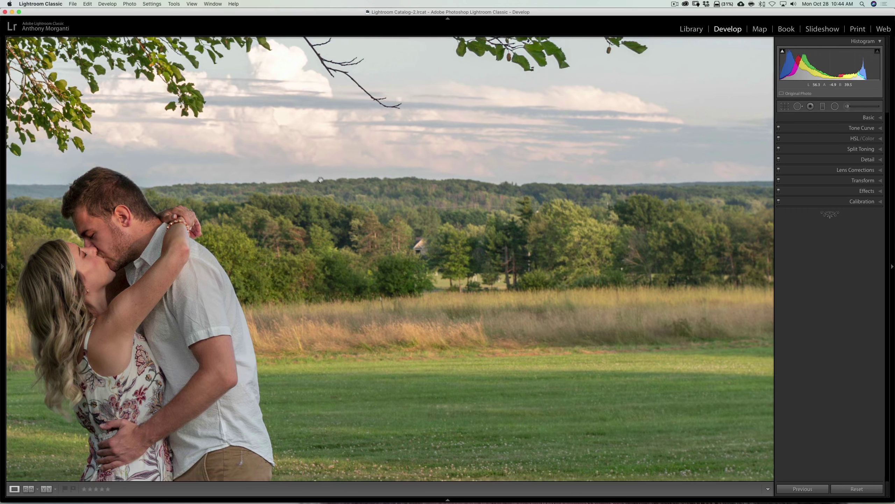
left_click(409, 200)
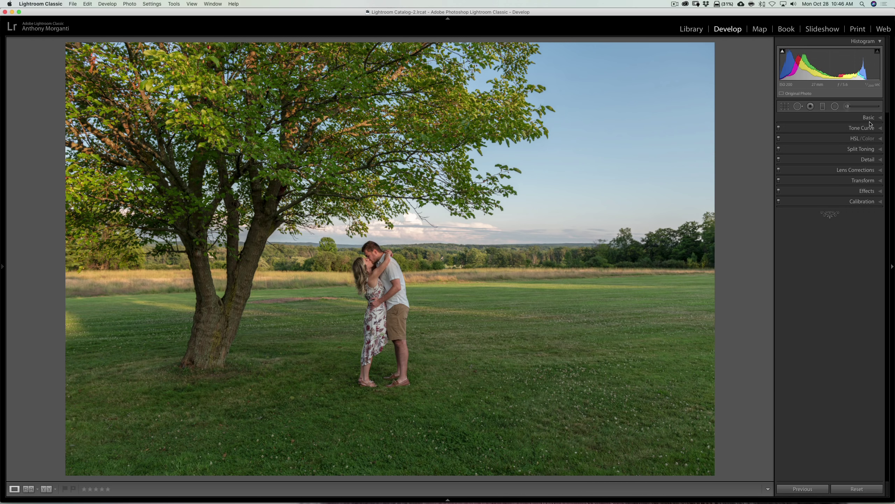
Desaturate the grass with the targeted HSL saturation adjustment, bringing Yellow to -10 and Green to -19
left_click(862, 138)
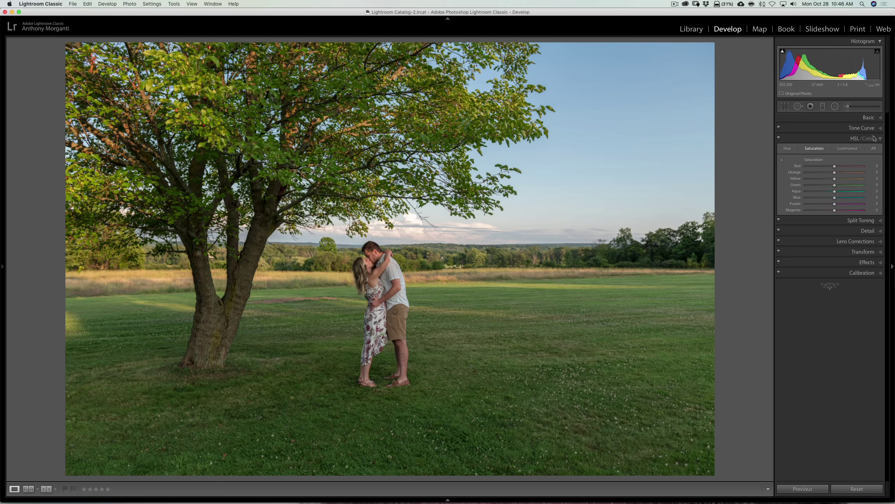
left_click(867, 117)
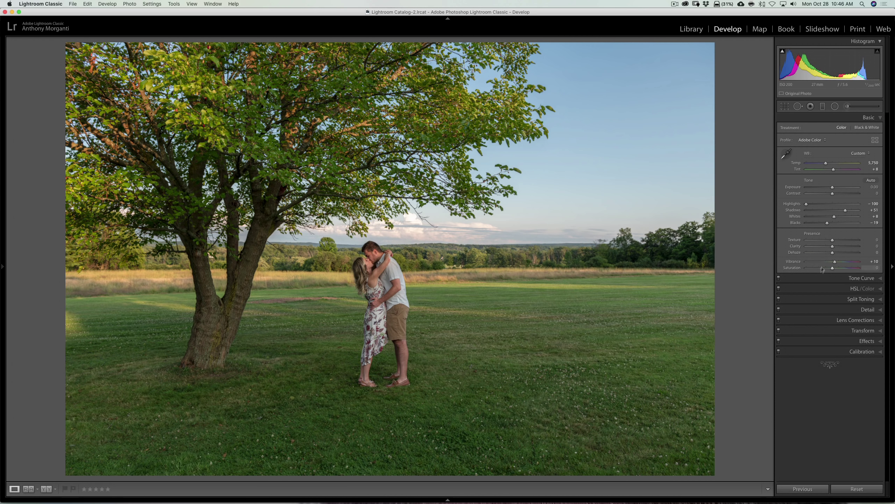
left_click(869, 117)
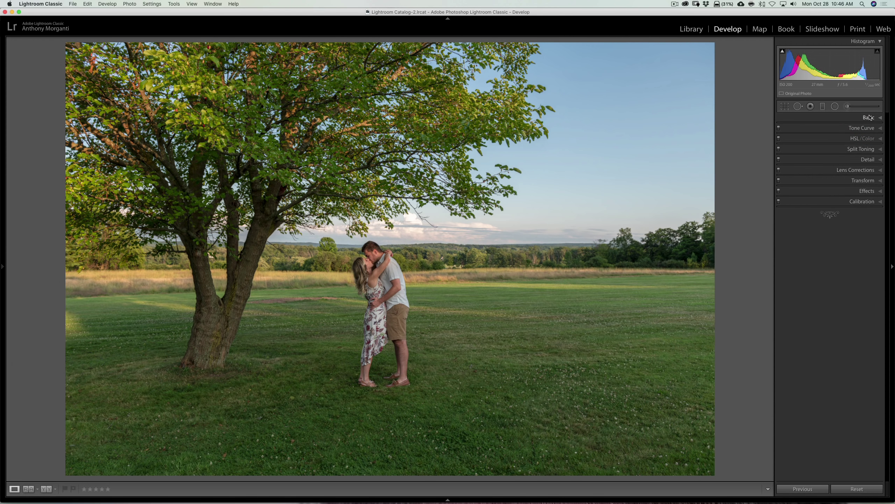
left_click(882, 138)
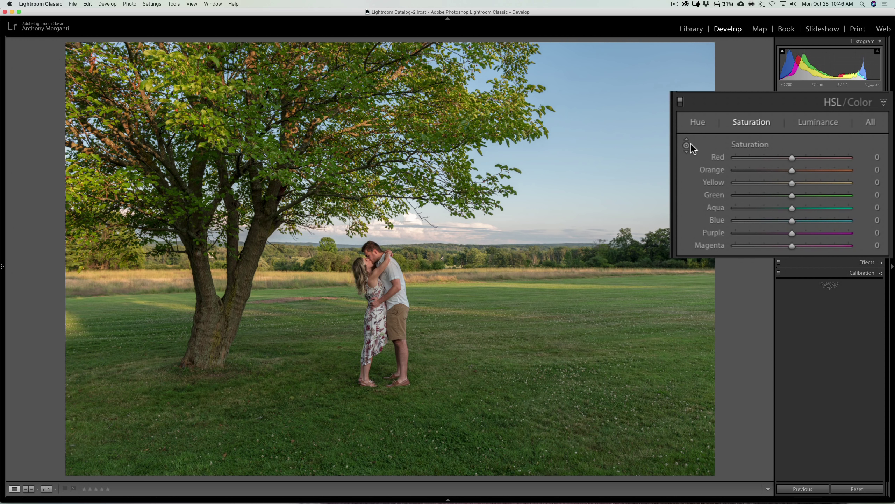
left_click(686, 145)
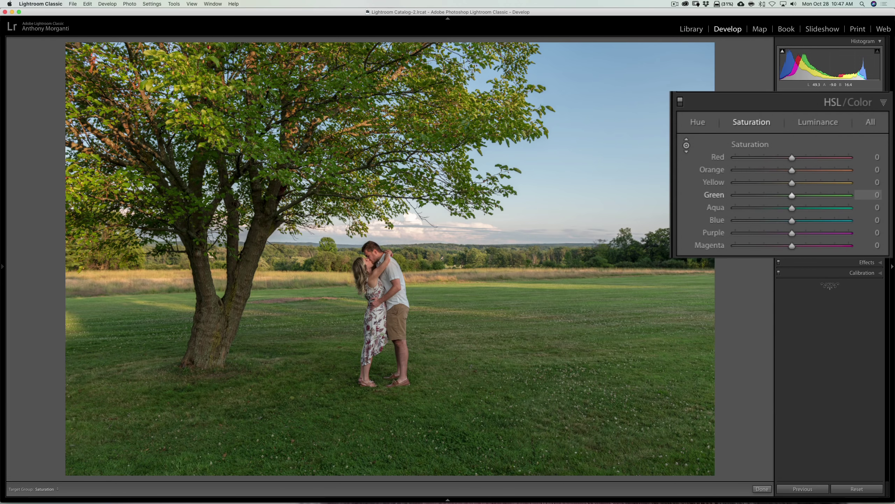
left_click_drag(493, 307, 493, 320)
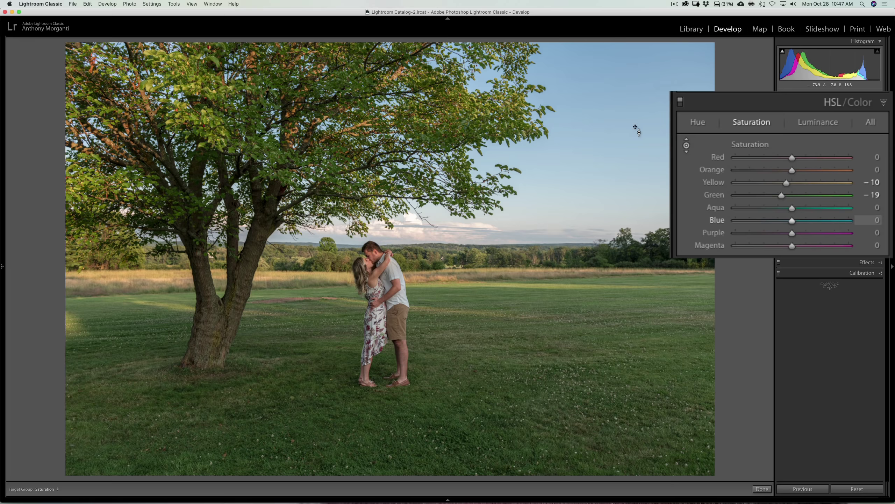
Darken the blue sky with the targeted HSL luminance adjustment, bringing Aqua to -3 and Blue to -31
left_click(802, 123)
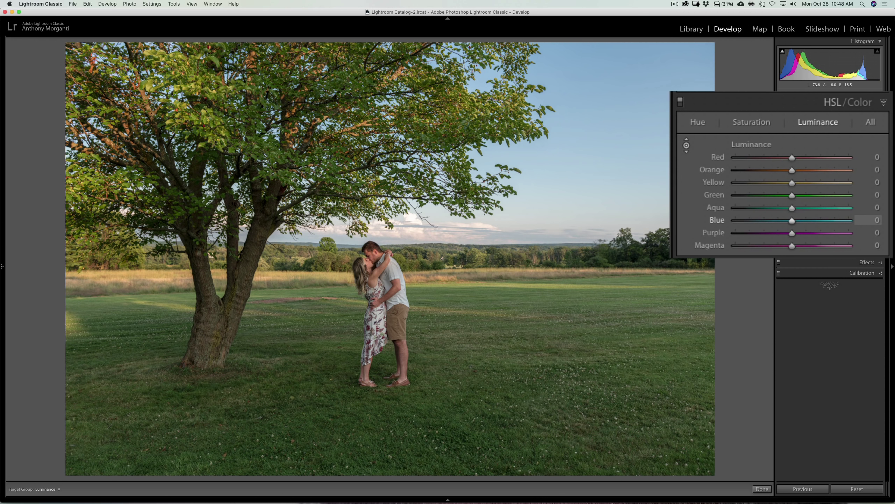
left_click_drag(620, 99, 609, 122)
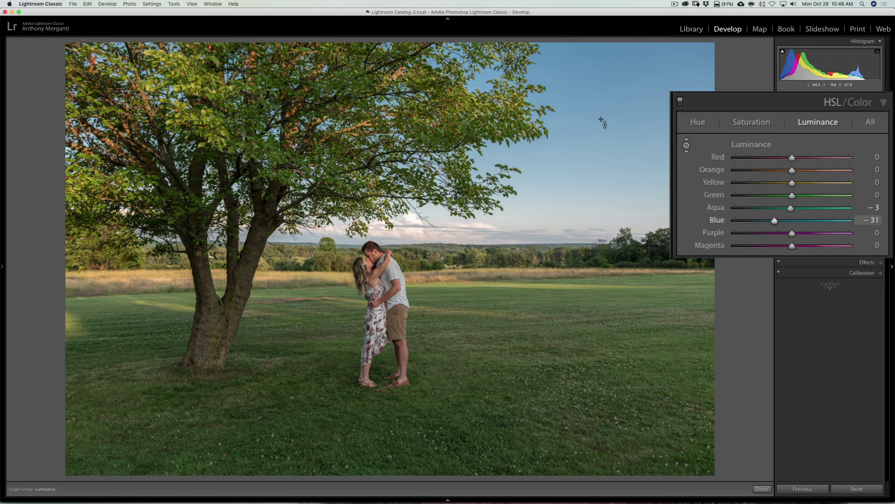
Boost the warm tones with the targeted HSL saturation adjustment, bringing Orange to +15 and Yellow to +50
left_click(750, 122)
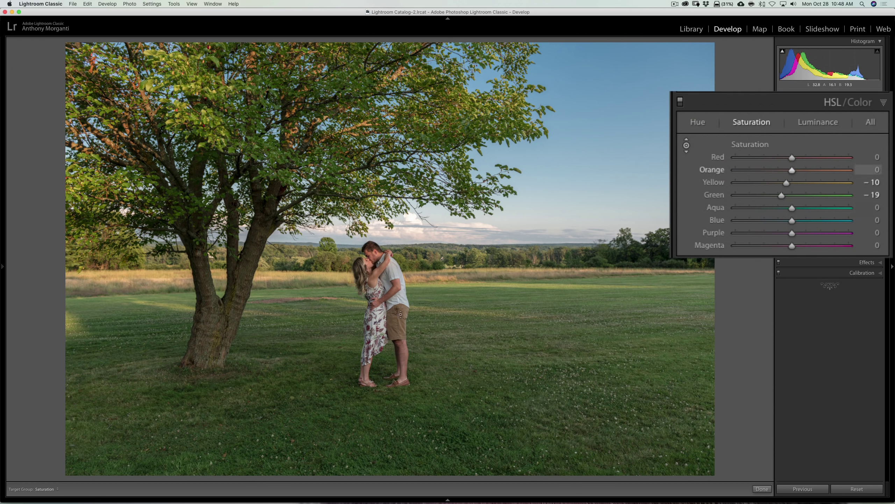
left_click_drag(405, 321, 405, 342)
left_click_drag(529, 353, 529, 310)
key("Up")
key("Up")
key("Up")
key("Up")
key("Up")
key("Up")
key("Up")
key("Up")
key("Up")
key("Up")
key("Up")
key("Up")
key("Up")
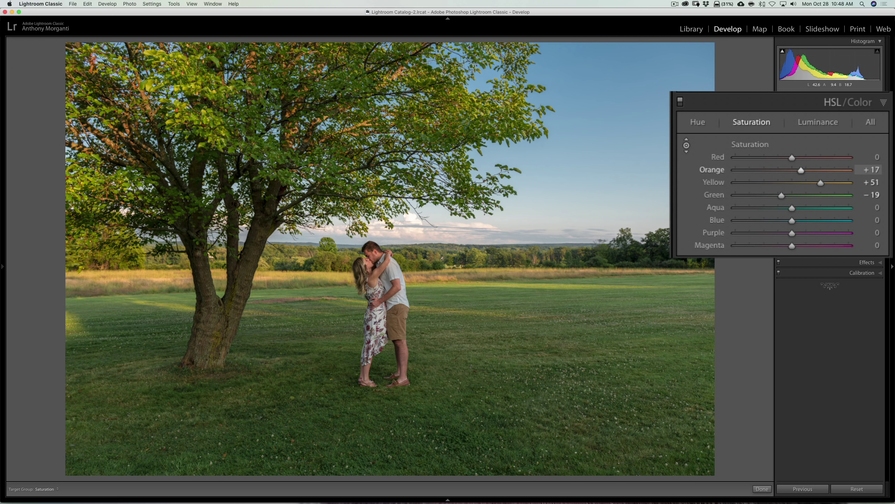
key("Down")
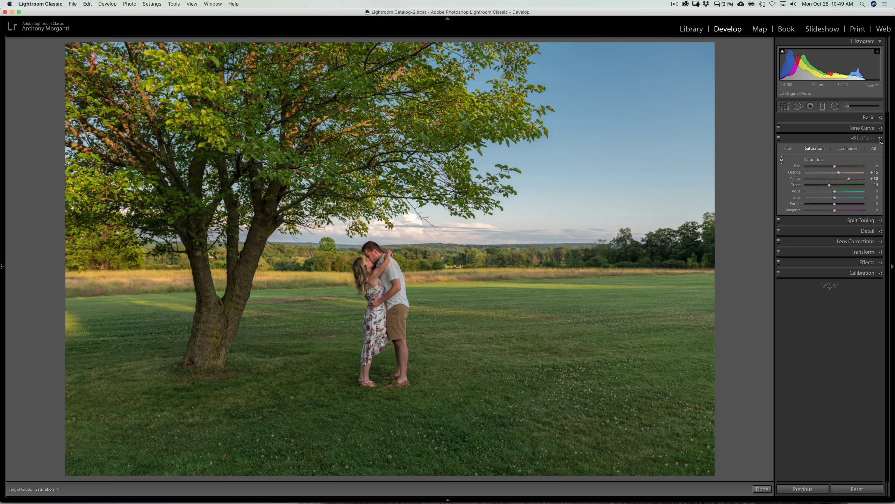
left_click(880, 138)
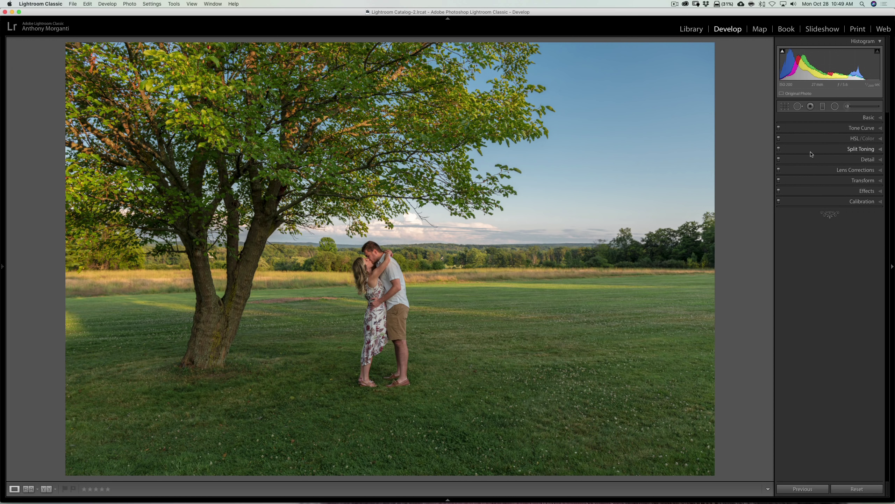
Review the photo's Vibrance among the basic adjustments
left_click(869, 118)
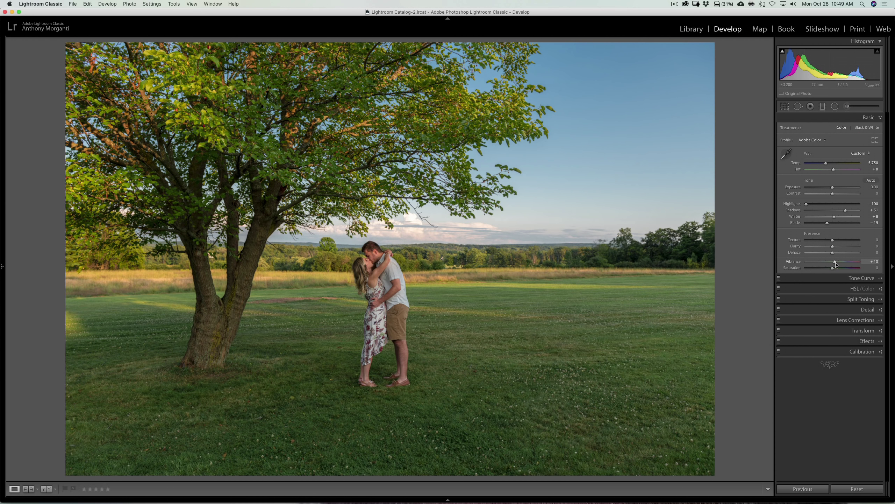
left_click(869, 119)
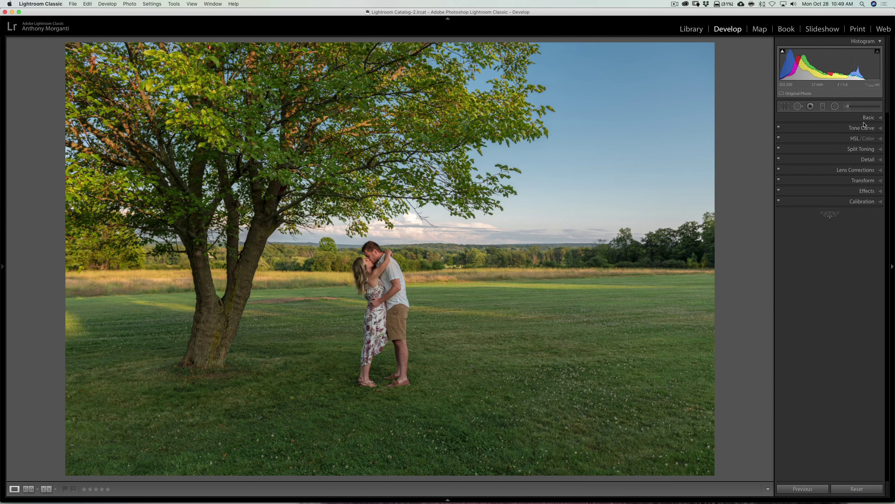
Set up a radial filter with all effect settings reset and Exposure at -2.12
left_click(834, 106)
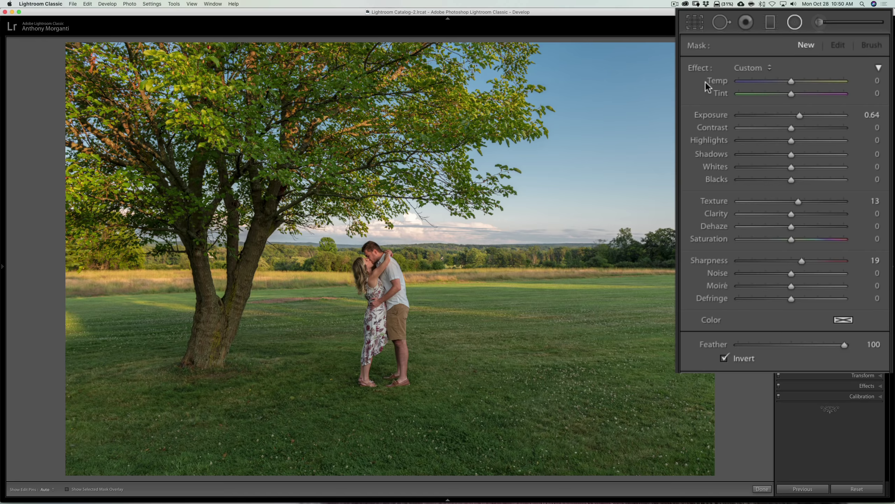
double_click(700, 69)
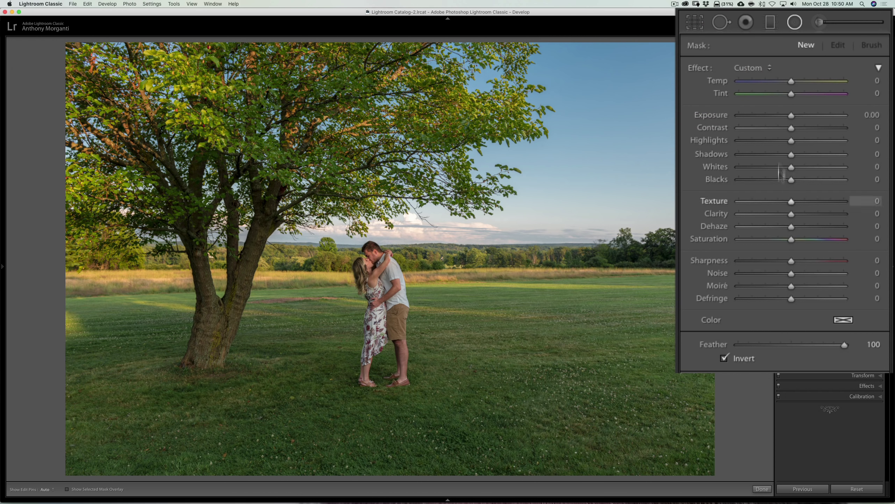
left_click(790, 116)
left_click_drag(790, 117, 764, 117)
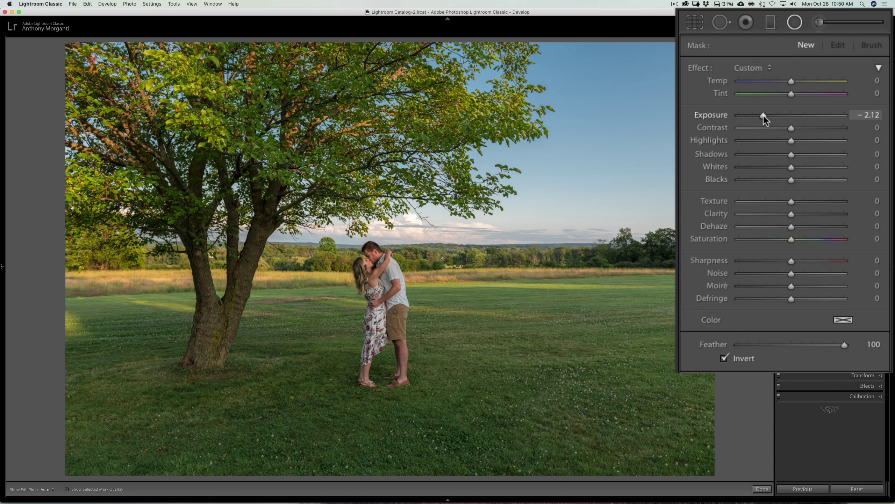
Draw a large radial filter ellipse around the couple, enlarge it and center it on the man's torso
left_click_drag(382, 273, 647, 433)
left_click(380, 261)
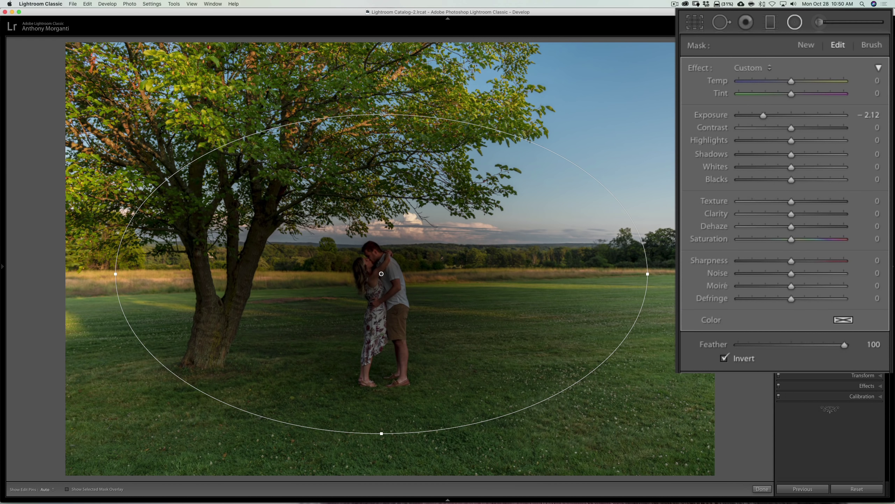
left_click_drag(382, 114, 381, 78)
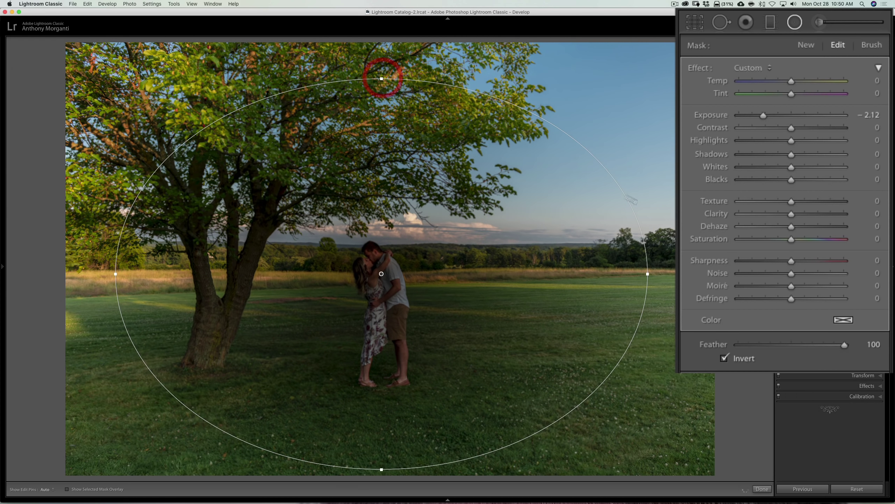
left_click_drag(647, 274, 663, 274)
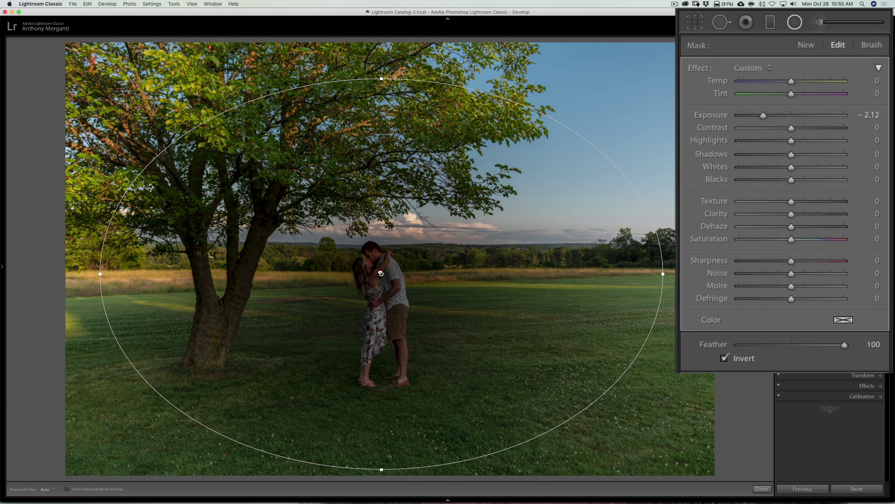
left_click_drag(381, 274, 397, 274)
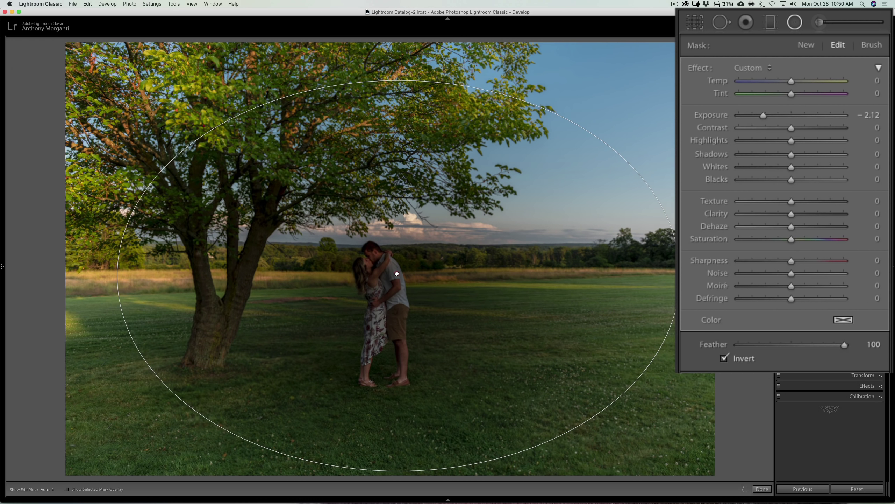
Turn off Invert for the large radial filter, with Exposure at -2.40 and Feather at 40
left_click(724, 359)
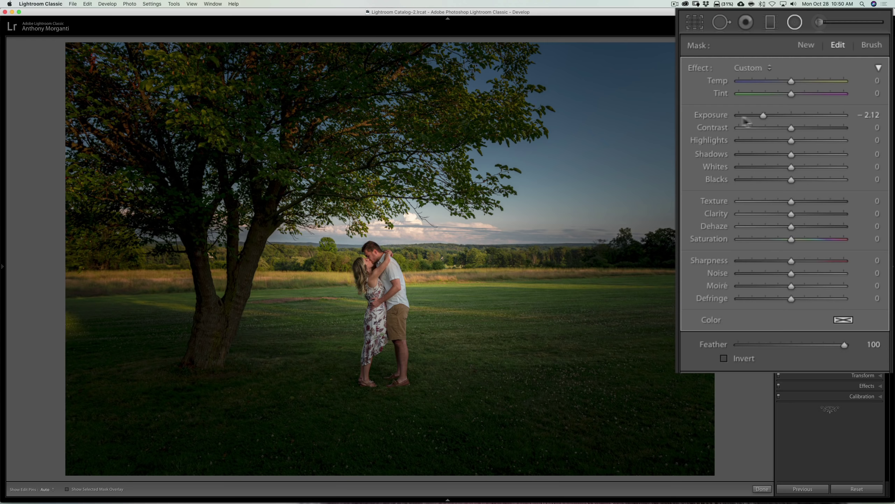
left_click_drag(764, 115, 760, 115)
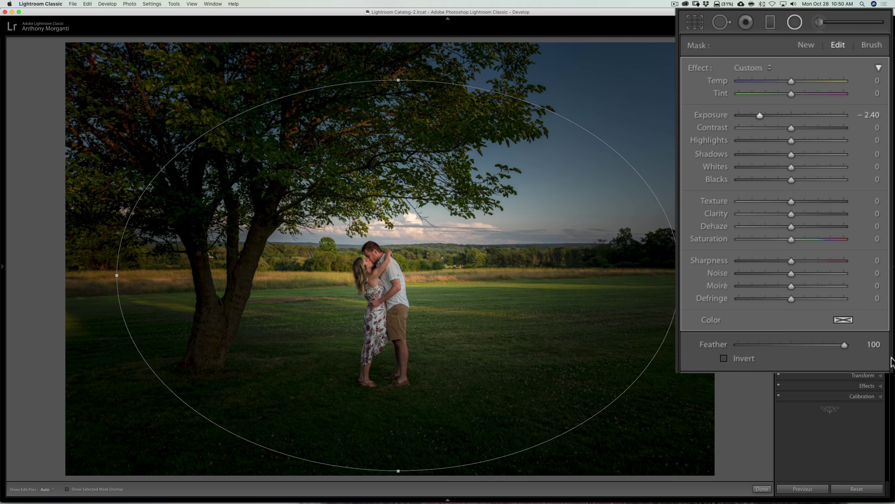
left_click_drag(844, 345, 780, 345)
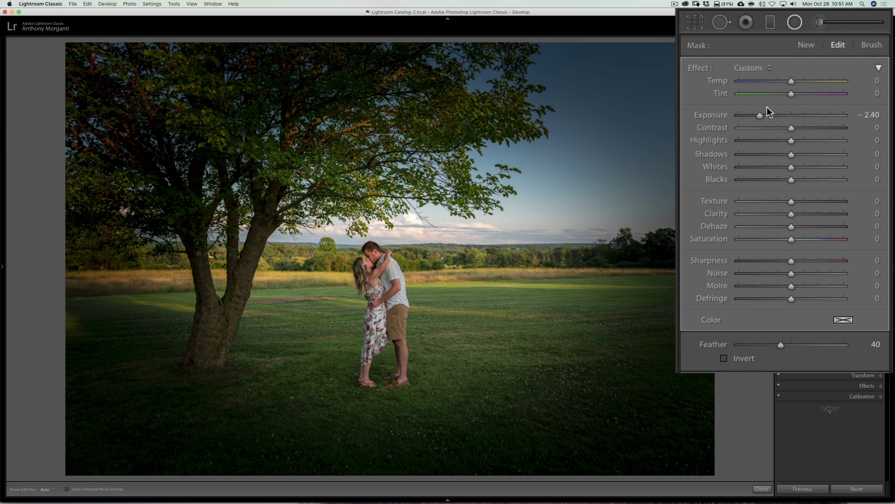
Reset the filter's Exposure, apply the AM - Color Gone effect preset, and set Saturation to -22 and Exposure to -0.35
double_click(718, 114)
left_click(753, 68)
left_click(775, 141)
left_click_drag(733, 240, 781, 242)
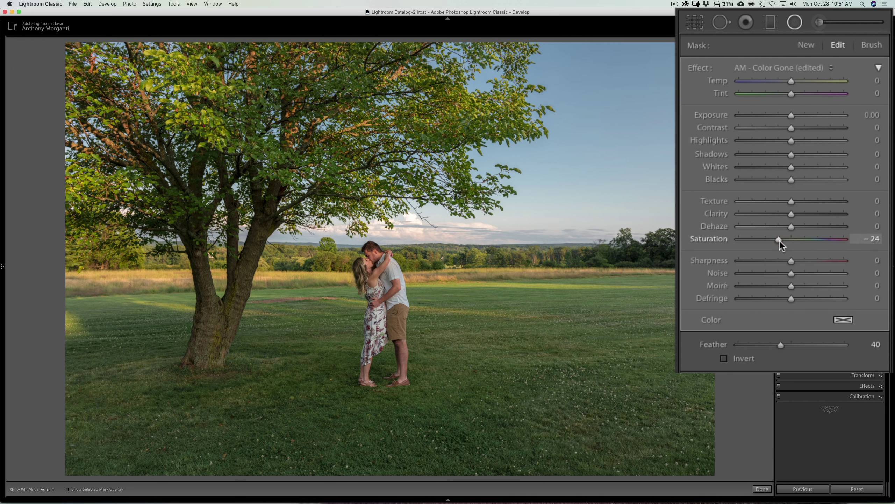
left_click_drag(779, 241, 780, 241)
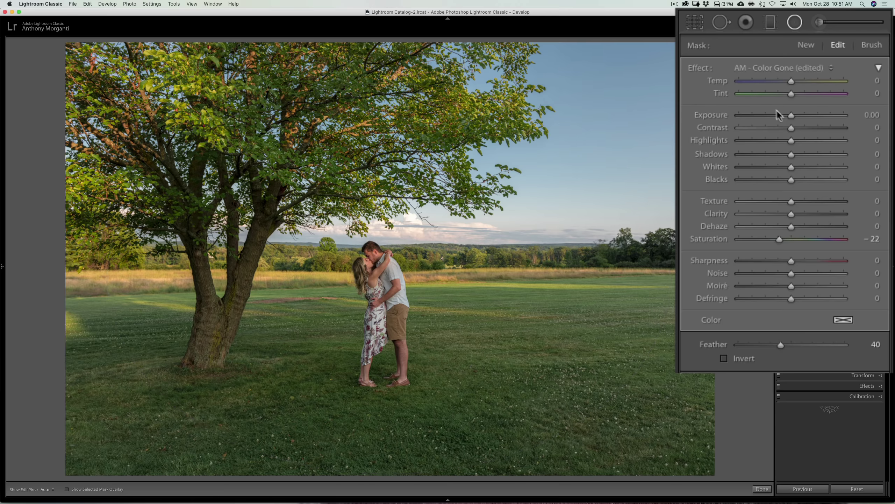
left_click_drag(791, 119, 787, 118)
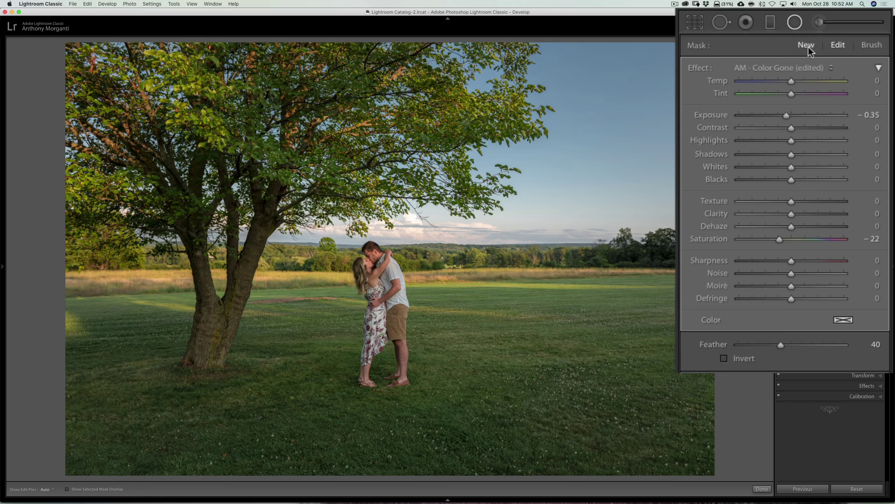
Add a new tall, narrow radial filter around the couple and set its Exposure to 0.74
left_click(807, 46)
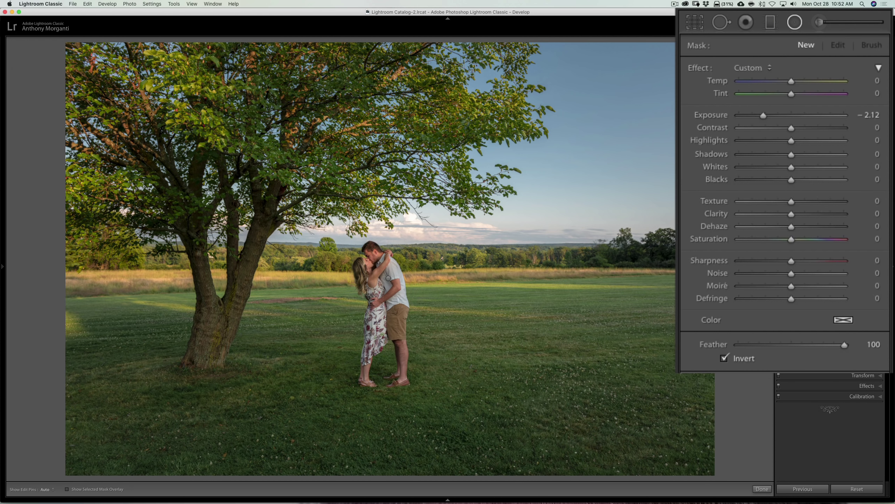
left_click_drag(378, 293, 444, 427)
left_click_drag(375, 293, 376, 307)
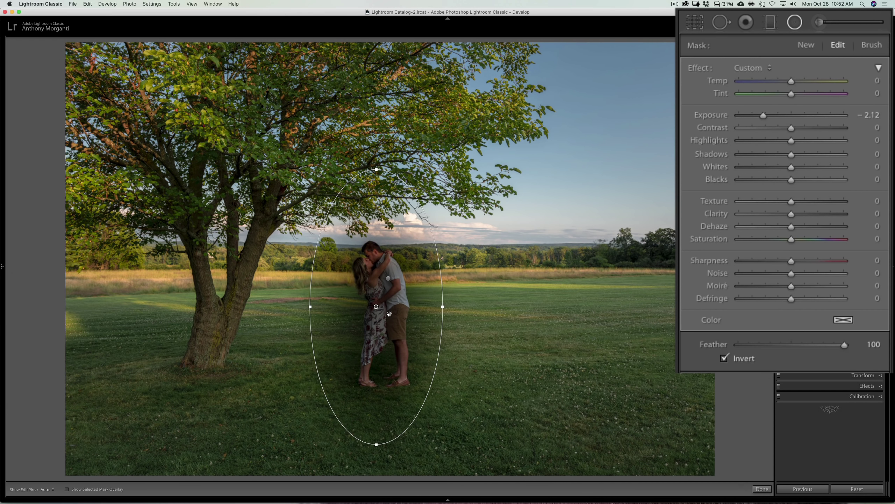
left_click_drag(762, 116, 801, 116)
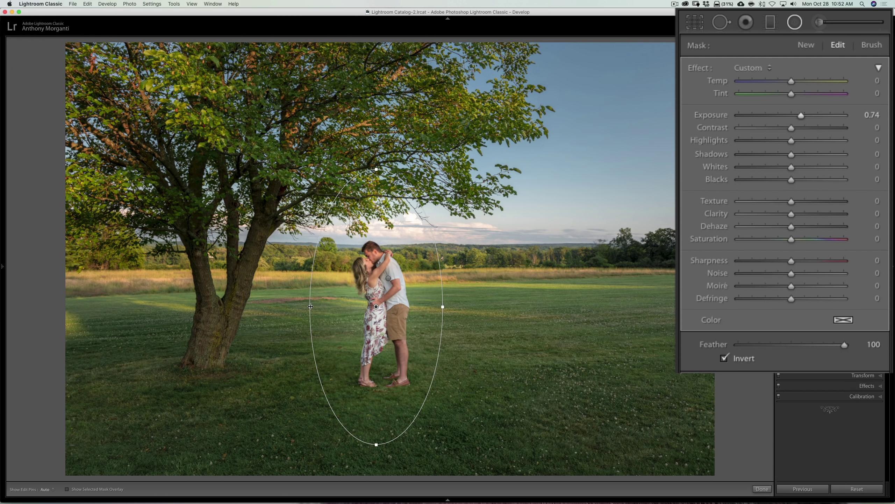
Widen the ellipse around the couple, move it slightly lower and set its Exposure to 0.61
left_click_drag(310, 307, 305, 307)
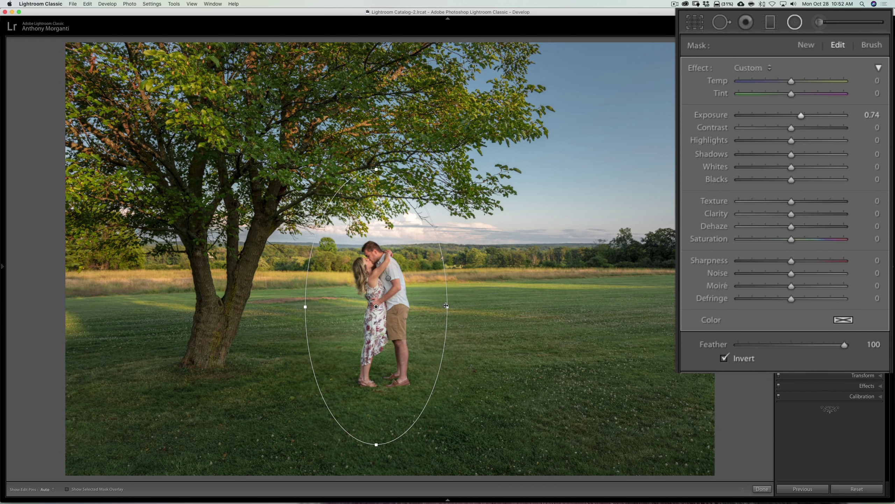
left_click_drag(448, 307, 453, 306)
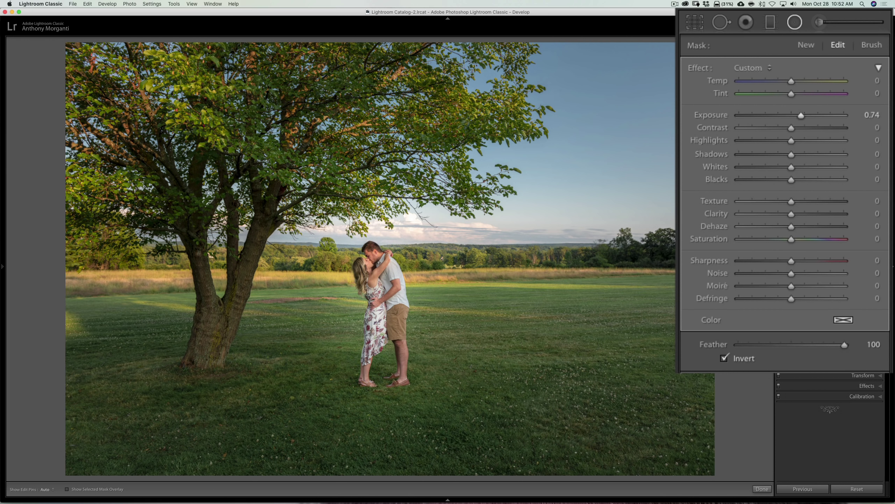
left_click(376, 312)
mouse_move(369, 318)
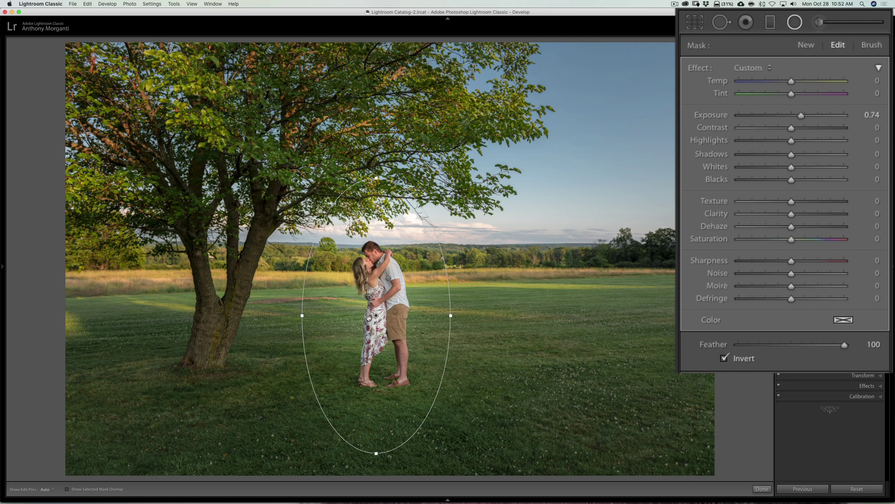
left_click(801, 115)
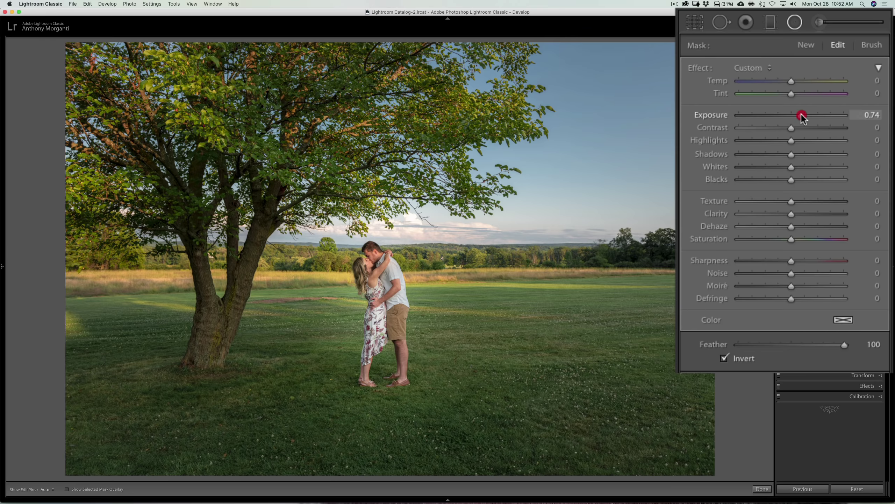
left_click_drag(801, 116, 800, 114)
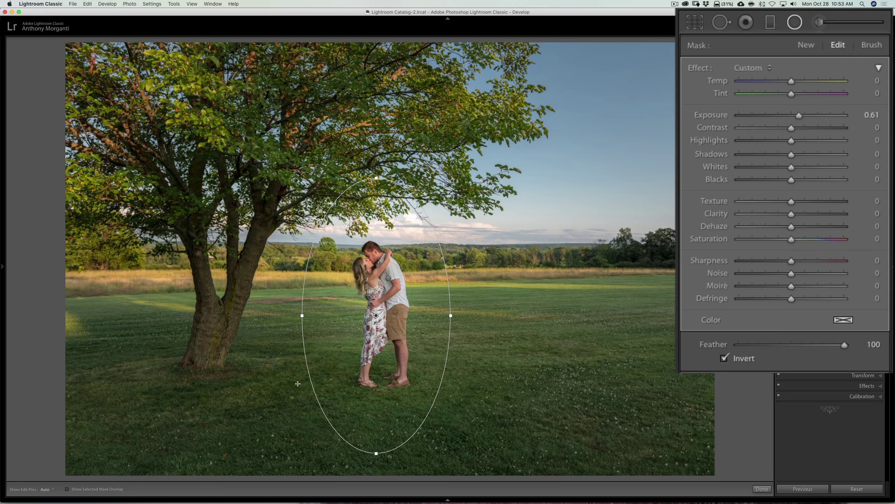
Add another radial filter over the grass at the tree's base, with Exposure 1.03, and finish radial editing
left_click(806, 45)
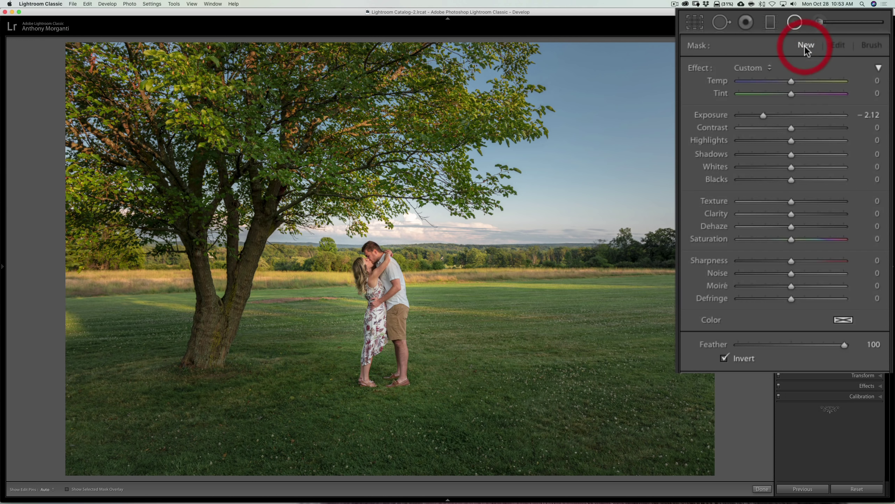
left_click_drag(203, 374, 375, 466)
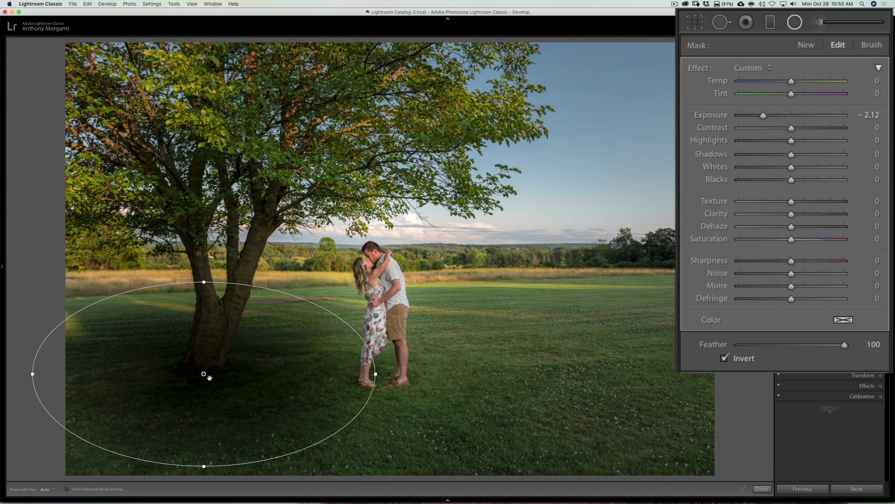
left_click_drag(203, 373, 237, 393)
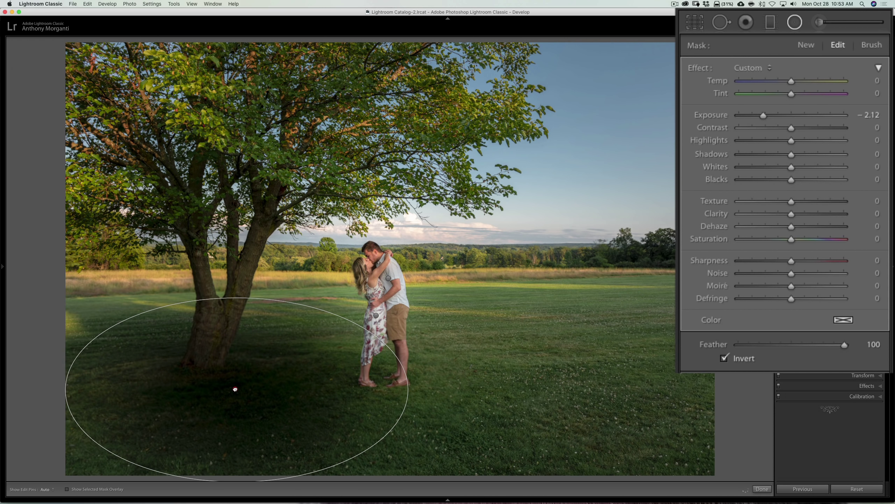
left_click_drag(765, 115, 805, 116)
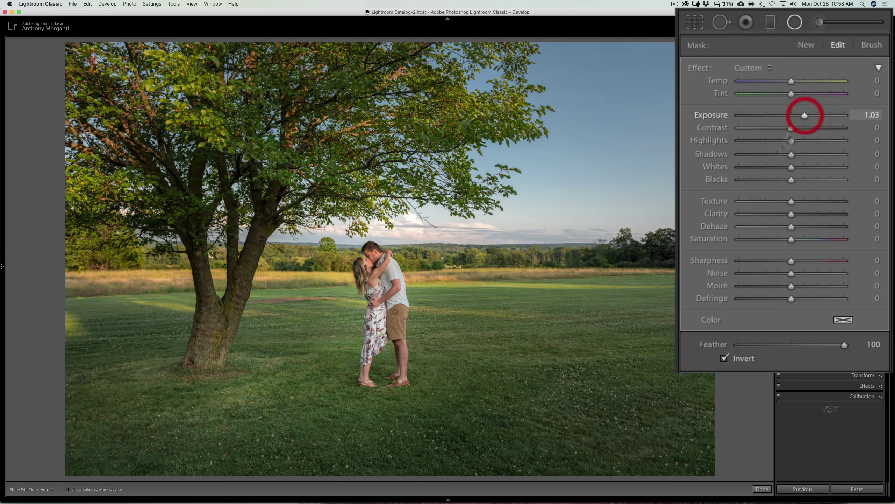
mouse_move(273, 422)
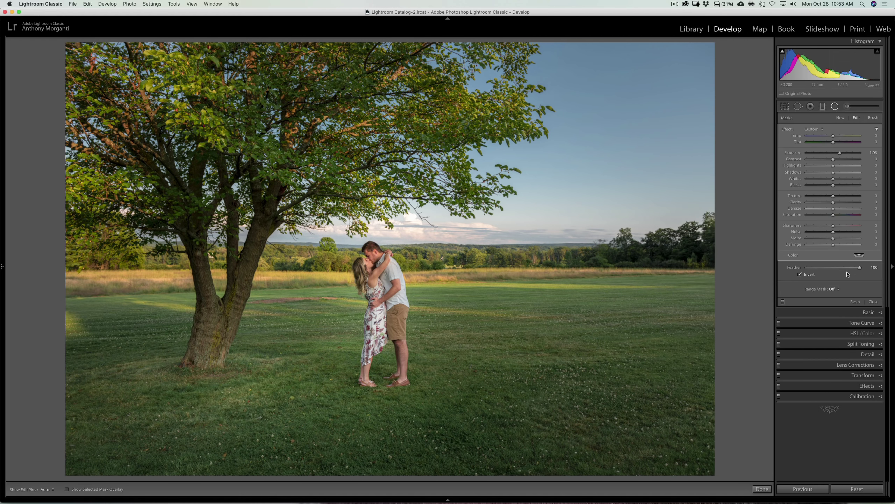
left_click(835, 107)
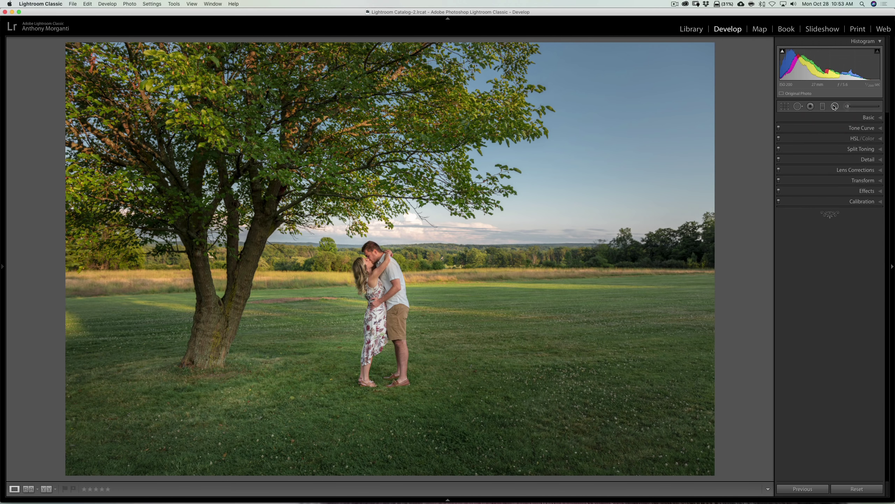
Examine the sky, distant trees, grass and couple up close for noise
left_click(870, 160)
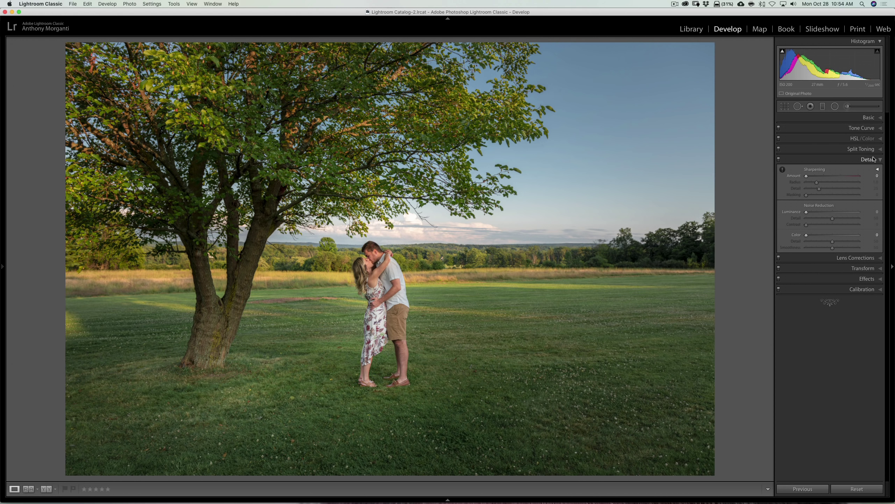
left_click(873, 159)
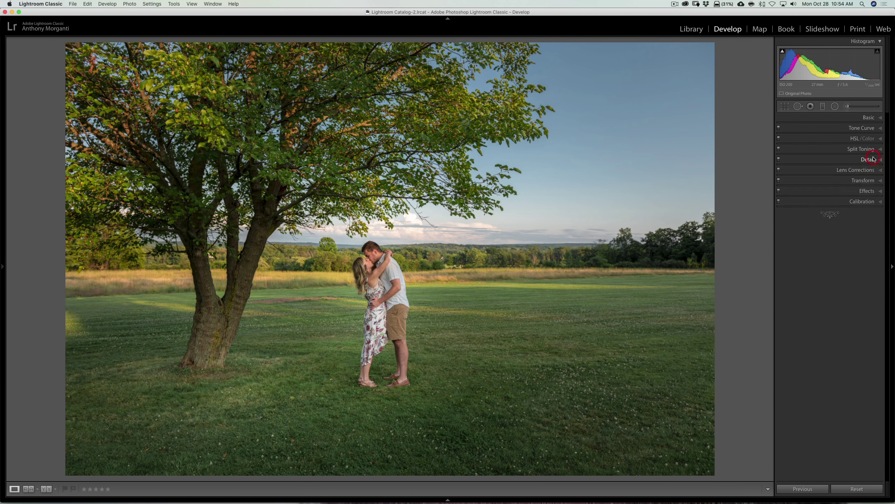
left_click(510, 234)
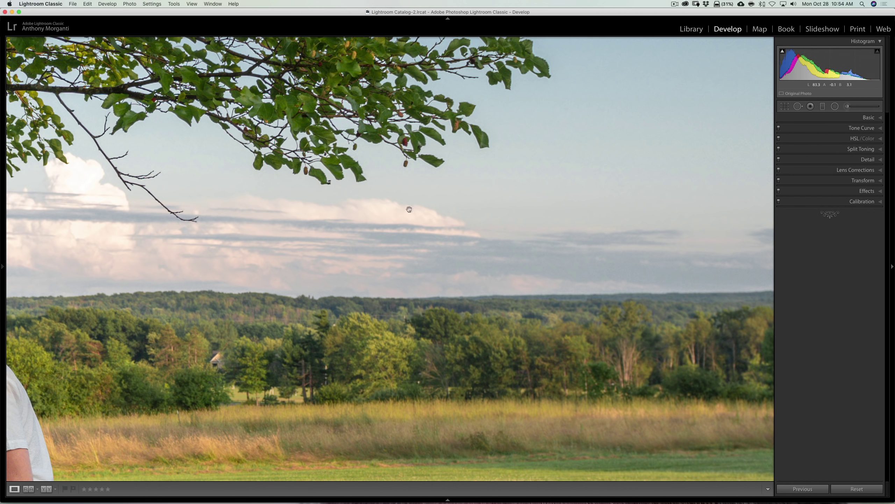
scroll(545, 192, "down", 1)
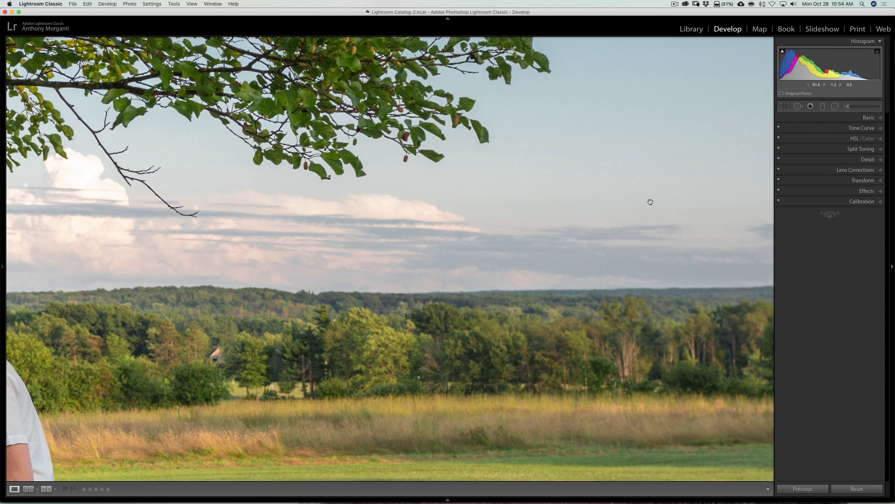
scroll(648, 200, "up", 2)
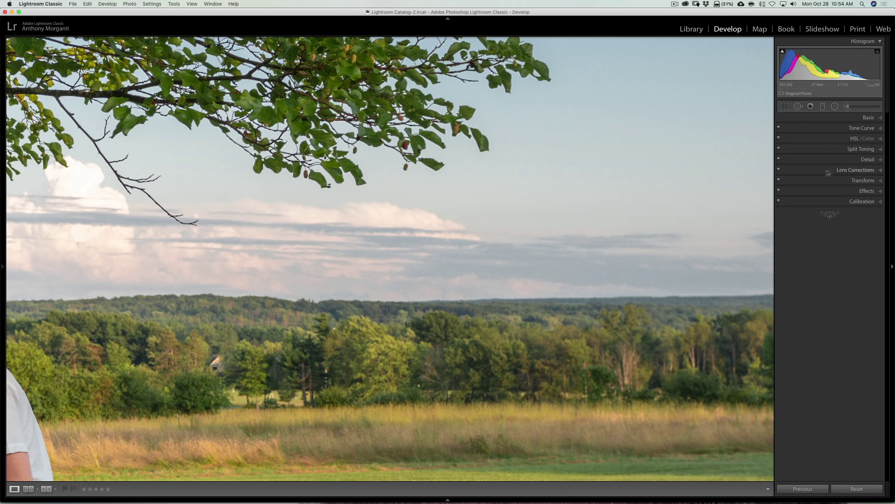
left_click(532, 183)
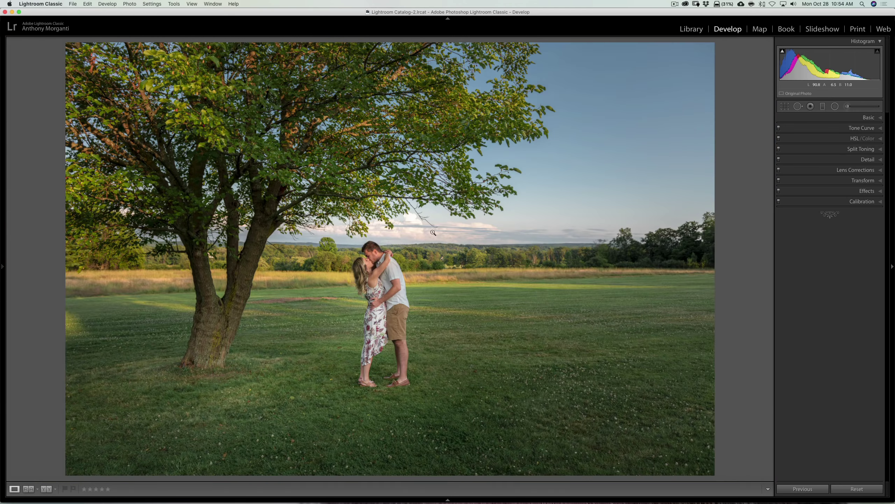
left_click(285, 323)
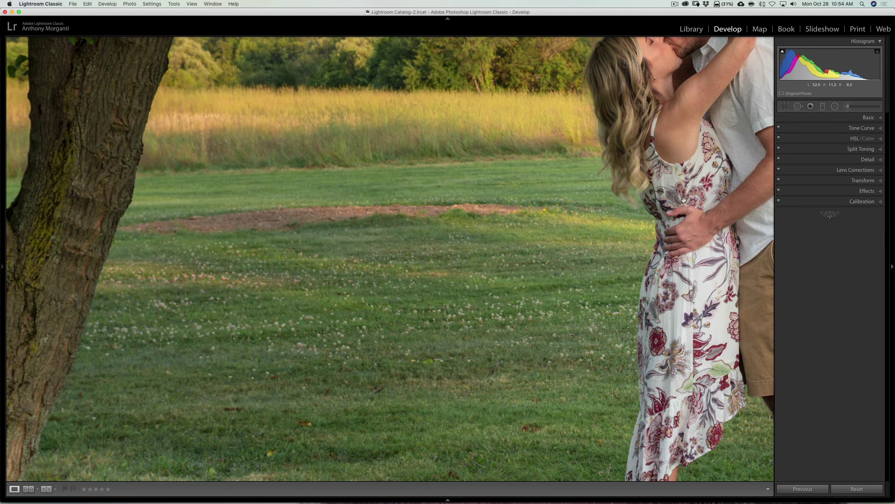
key("super+minus")
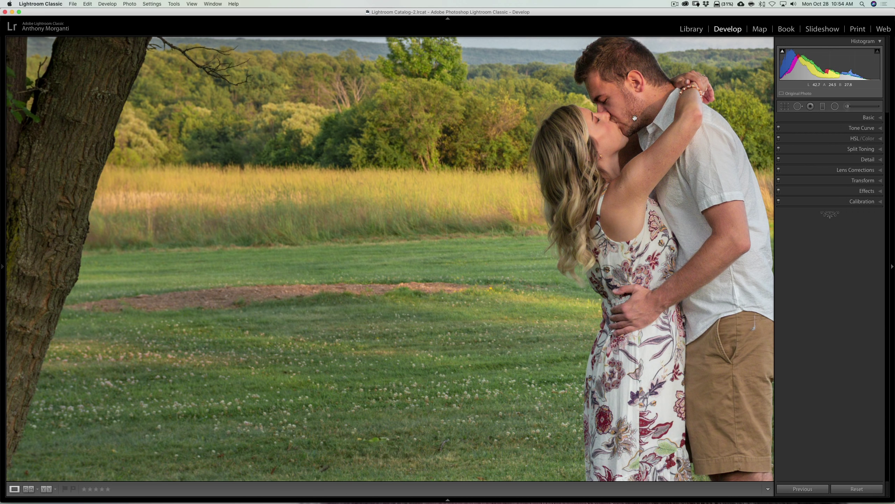
left_click(707, 166)
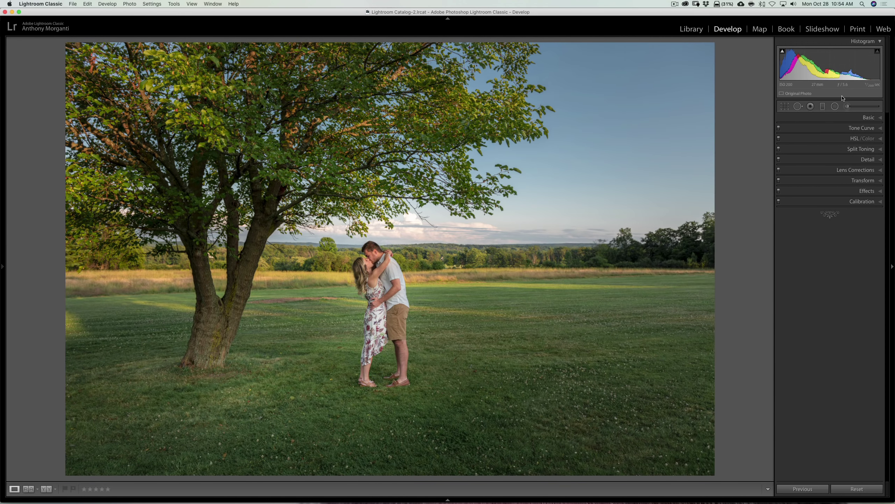
Paint noise reduction over the sky with a new adjustment brush, using reset effect sliders, Noise 60 and brush size 12
left_click(848, 106)
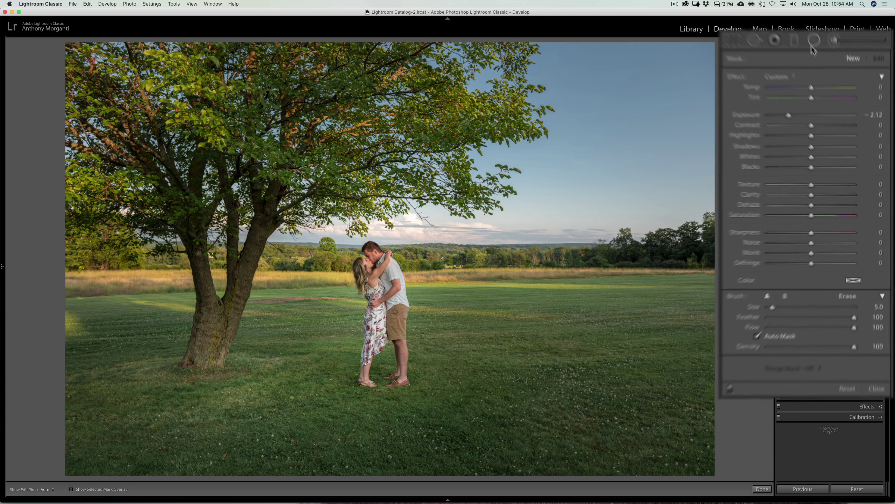
double_click(697, 58)
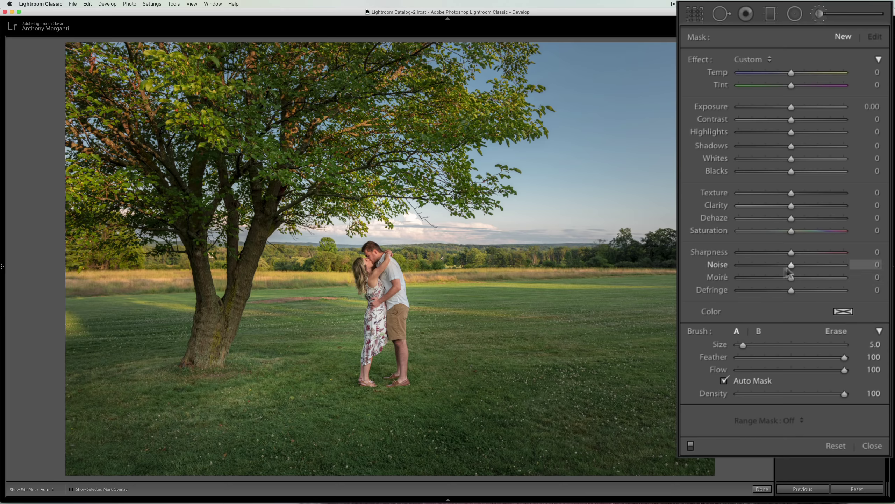
left_click_drag(791, 264, 823, 265)
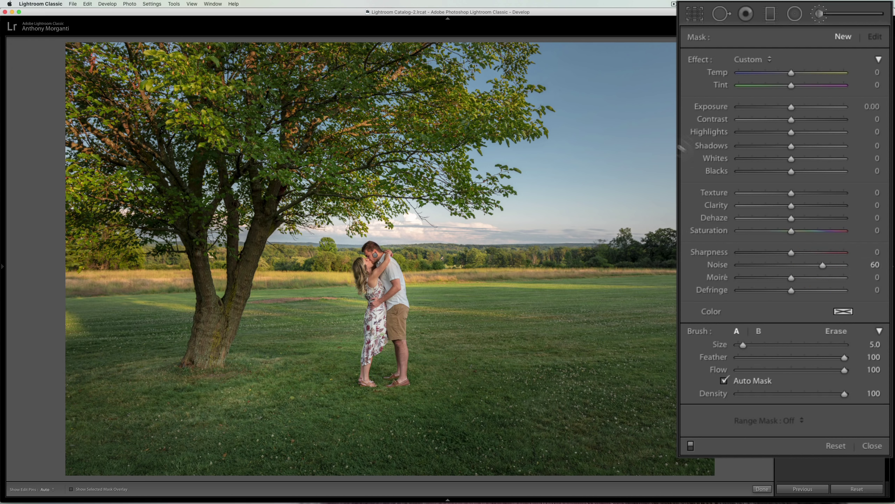
scroll(658, 112, "up", 2)
scroll(659, 112, "up", 3)
scroll(690, 77, "up", 2)
key("h")
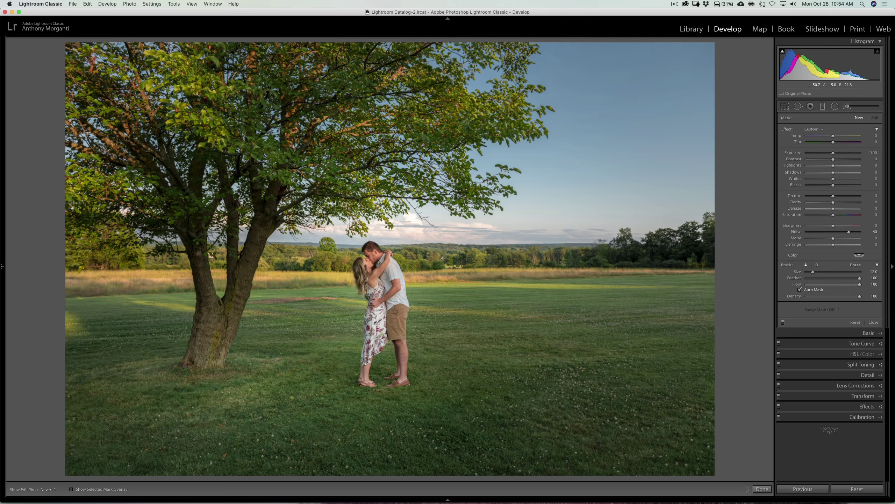
left_click(275, 234)
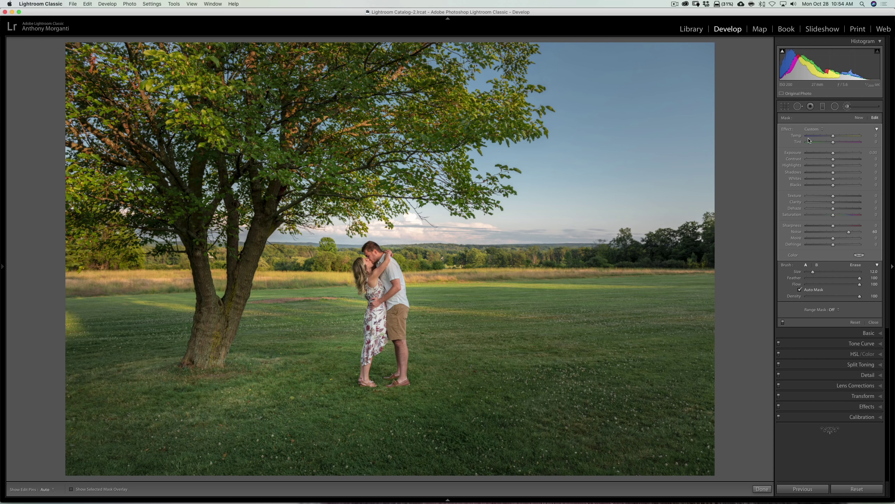
Raise the sky brush's Noise to 81 while viewing the sky up close, and finish brush editing
key("space")
left_click(615, 142)
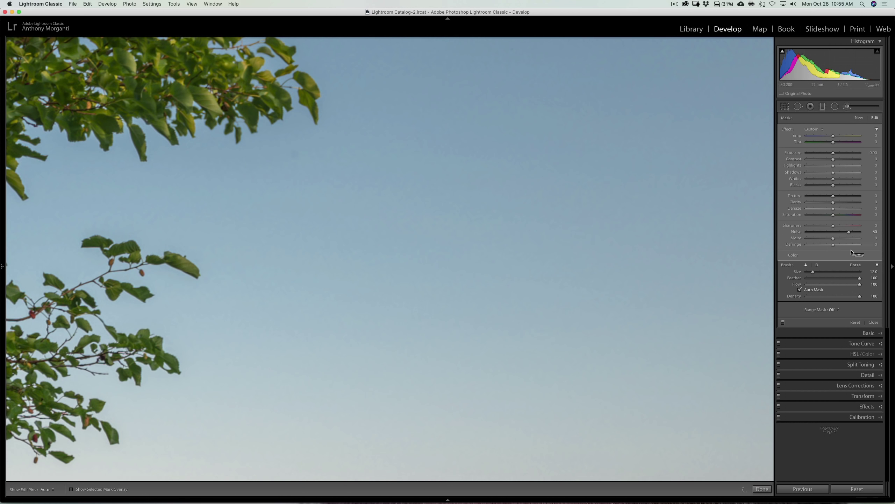
mouse_move(849, 232)
left_mouse_down()
mouse_move(798, 234)
mouse_move(856, 234)
left_mouse_up()
key("space")
left_click(578, 224)
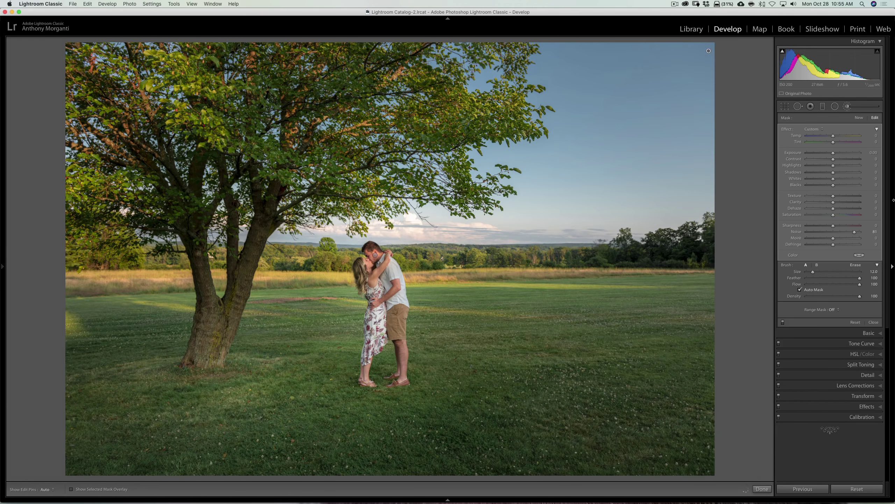
left_click(848, 106)
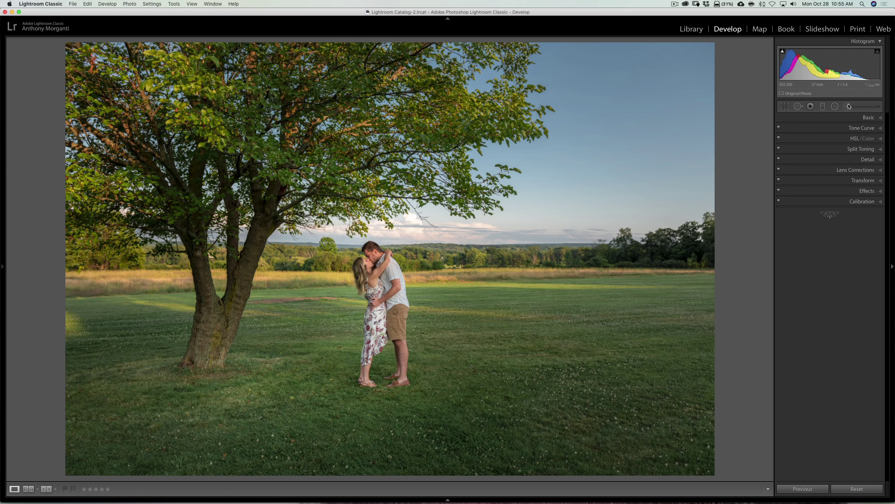
Compare the edited photo with its unedited before version
key("backslash")
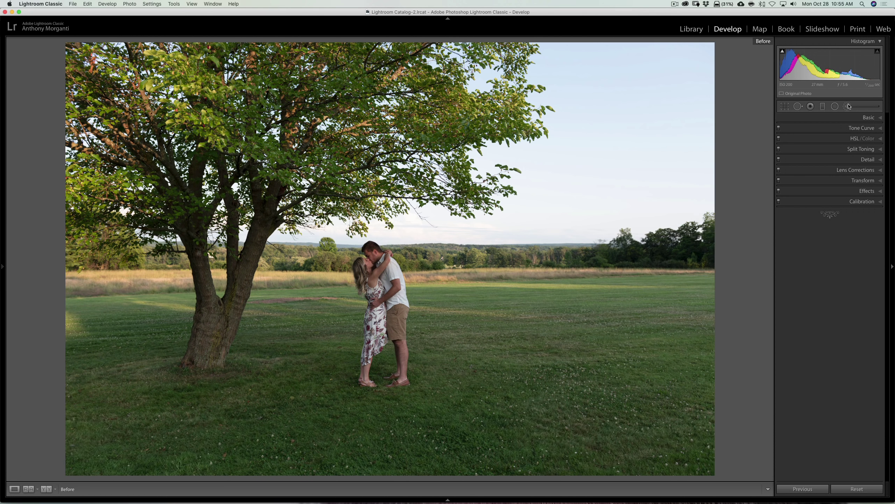
key("backslash")
key("backslash")
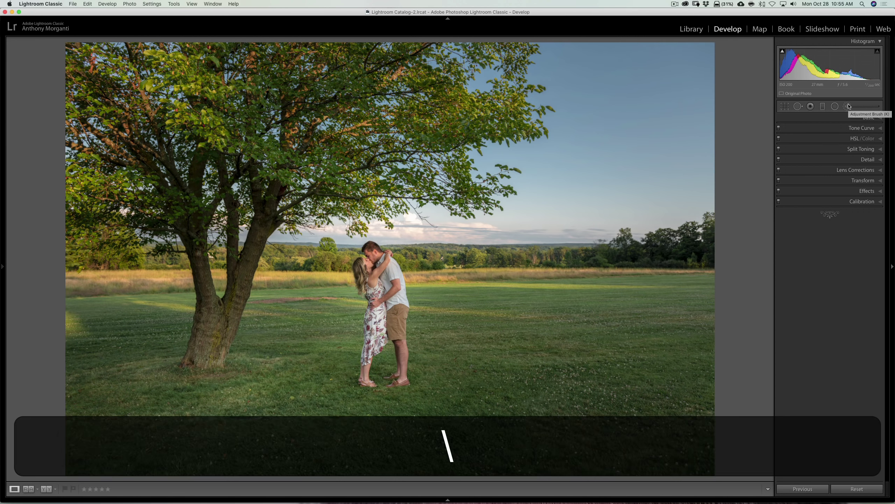
key("backslash")
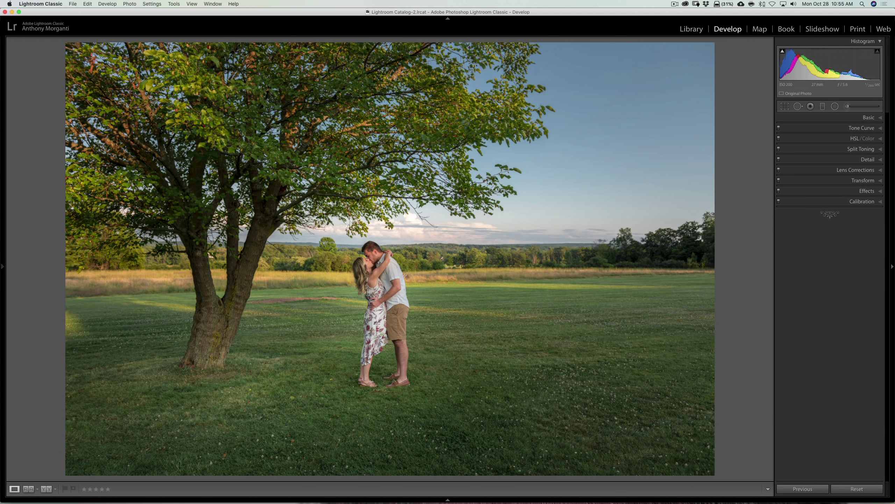
Set the Exposure of the radial filter on the couple to 0.42 and finish radial editing
left_click(836, 107)
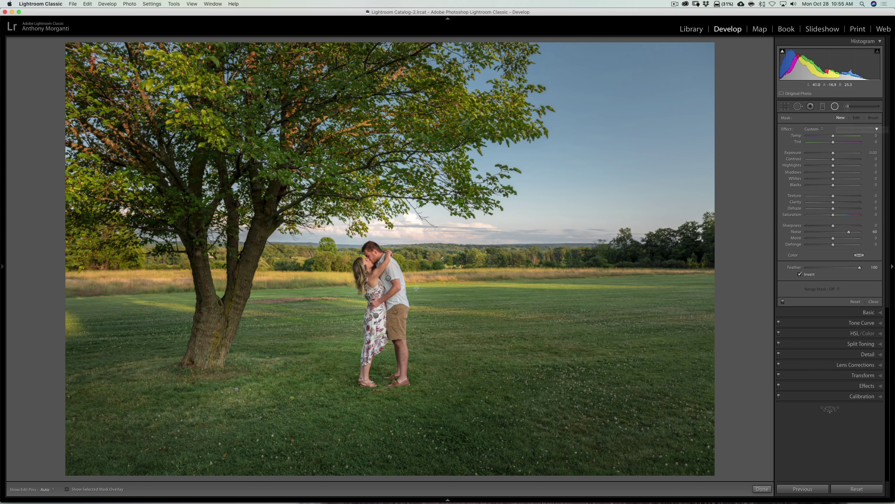
left_click(376, 316)
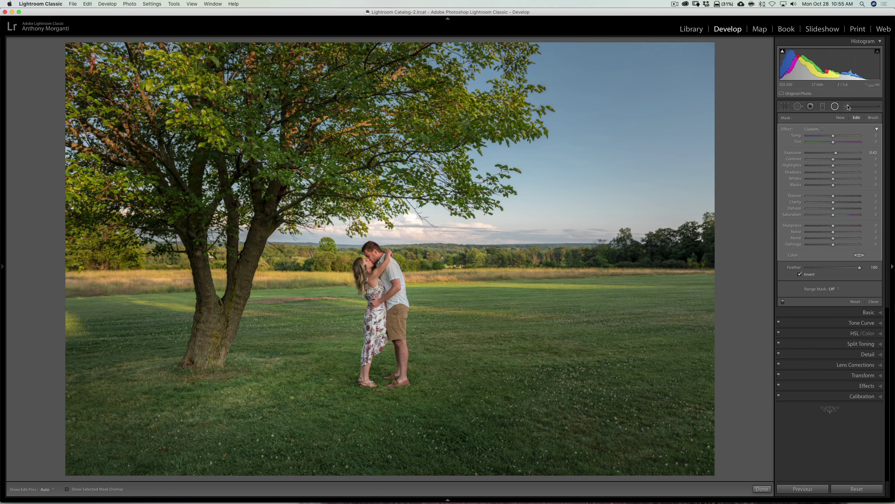
left_click(835, 107)
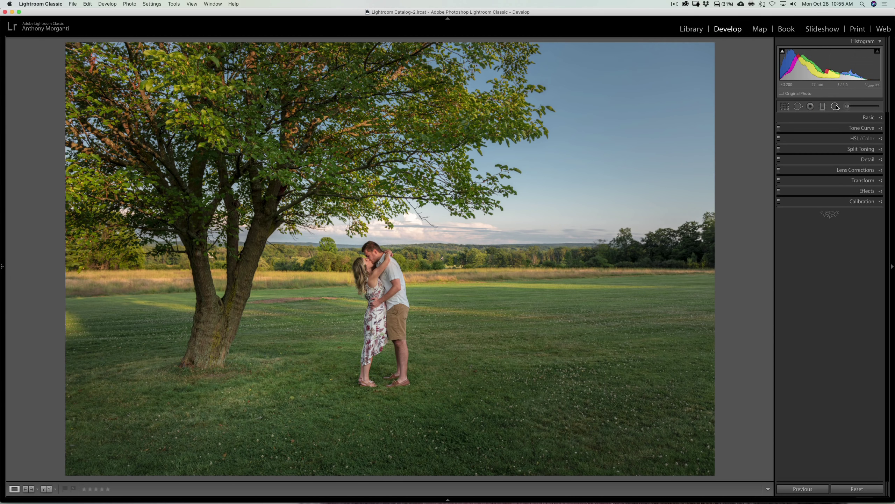
Compare the final edit with the original again and examine the bare branch against the clouds up close
key("backslash")
key("backslash")
key("backslash")
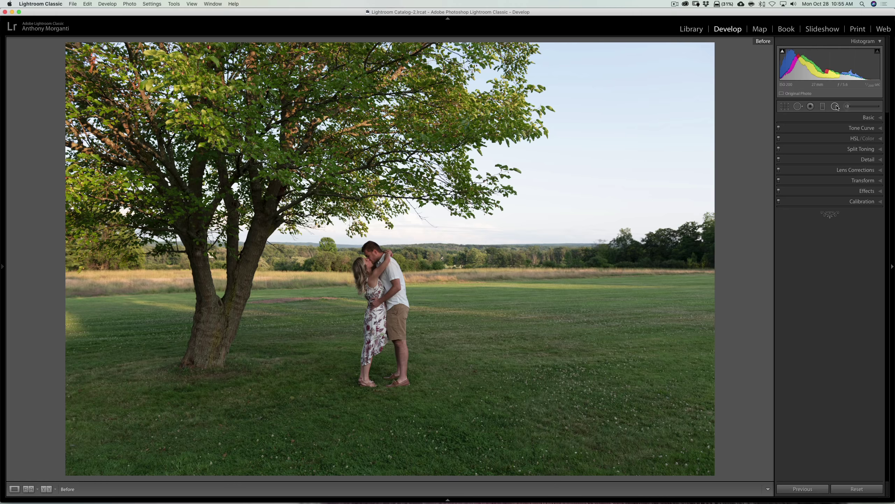
key("backslash")
key("backslash")
key("backslash")
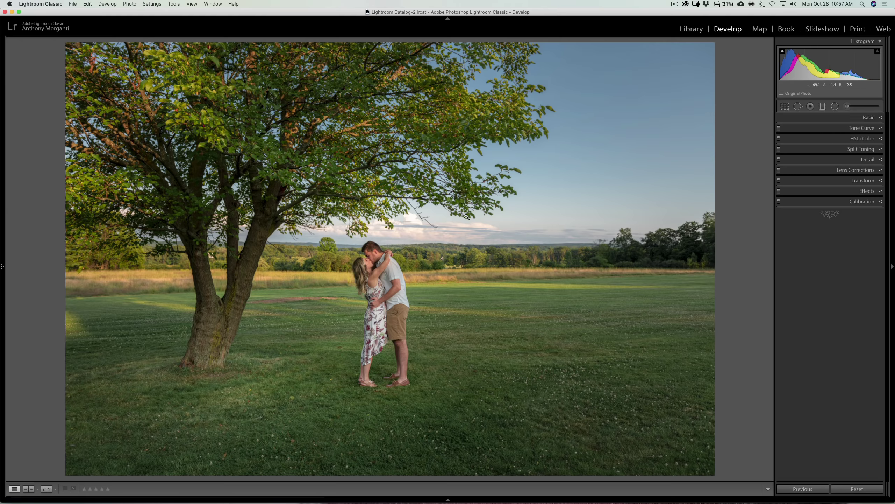
left_click(415, 219)
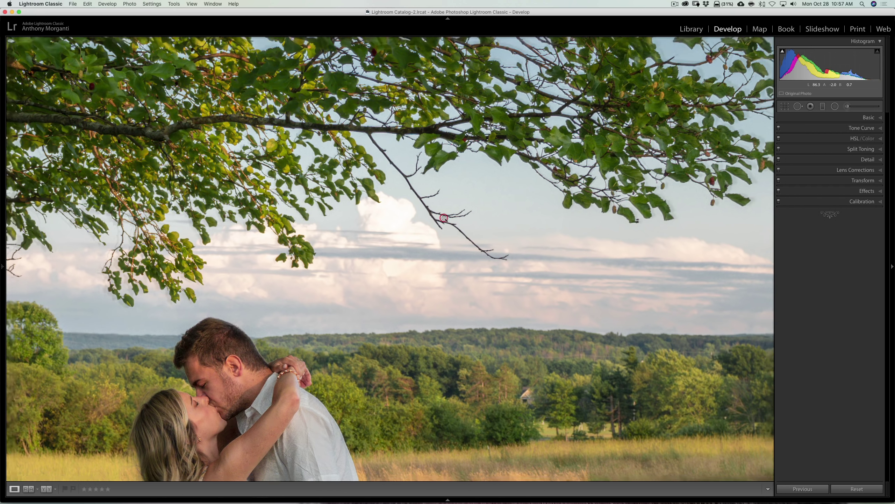
left_click(432, 222)
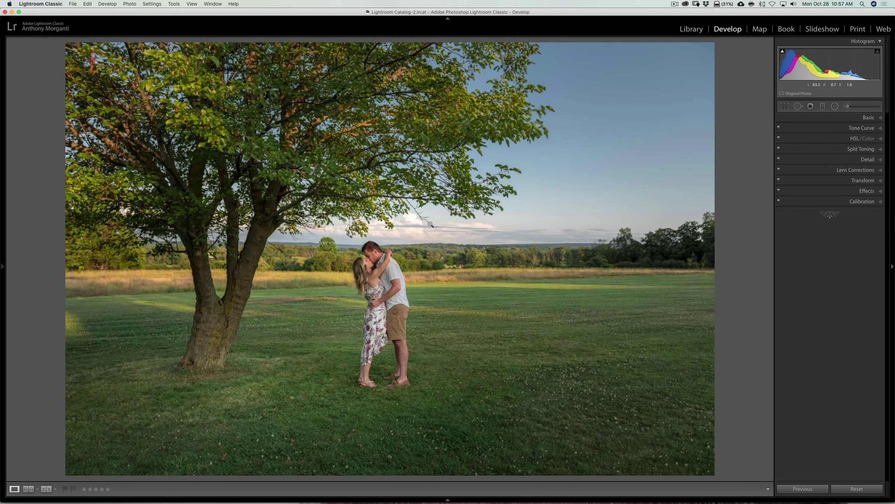